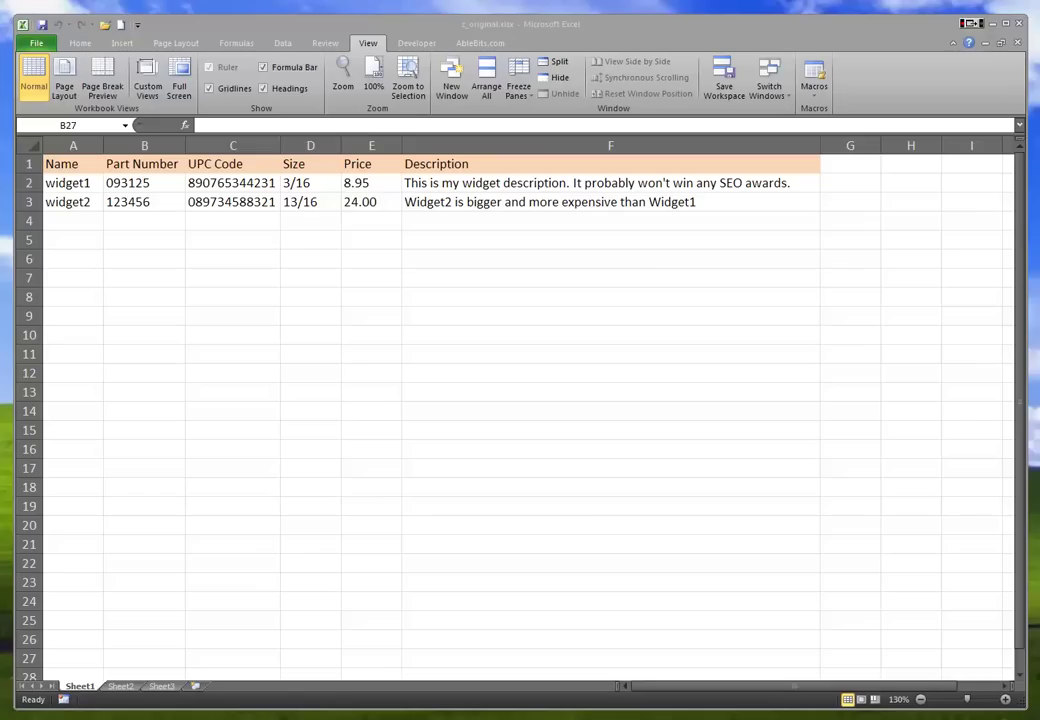
View z_original.csv as plain text, then close it without saving changes
click(111, 716)
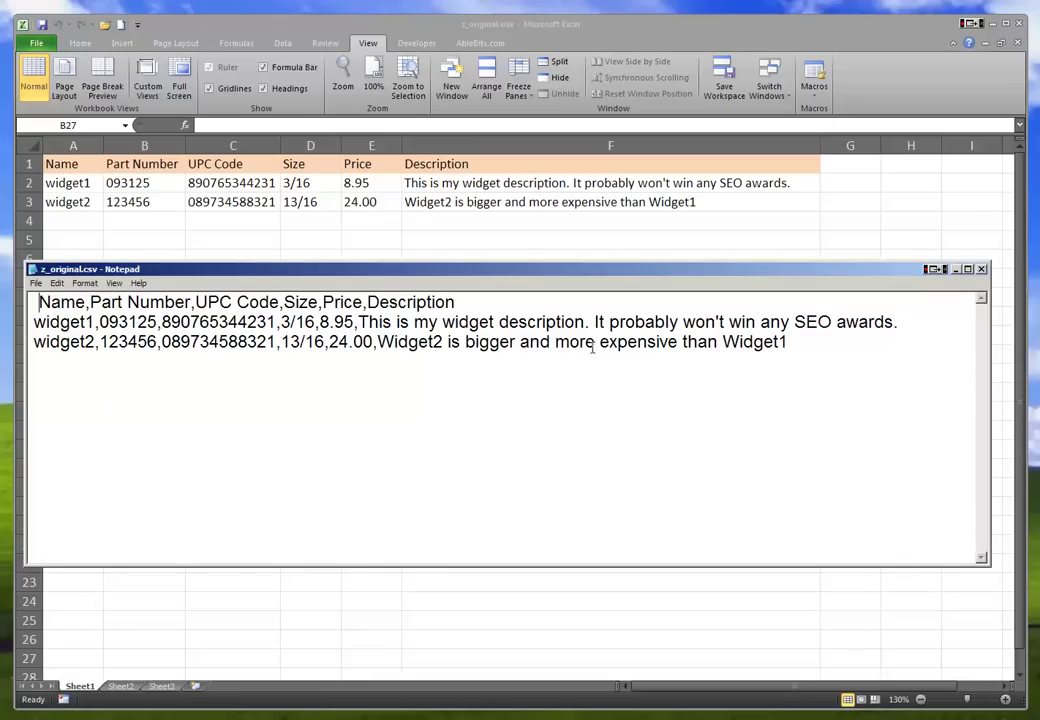
click(981, 271)
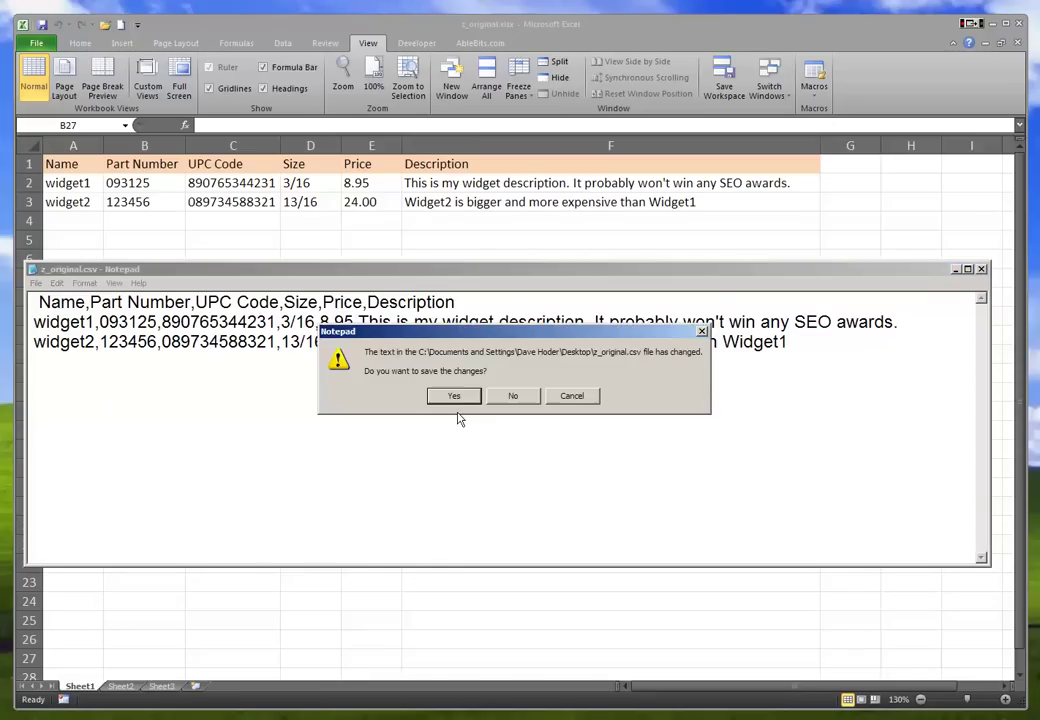
click(513, 396)
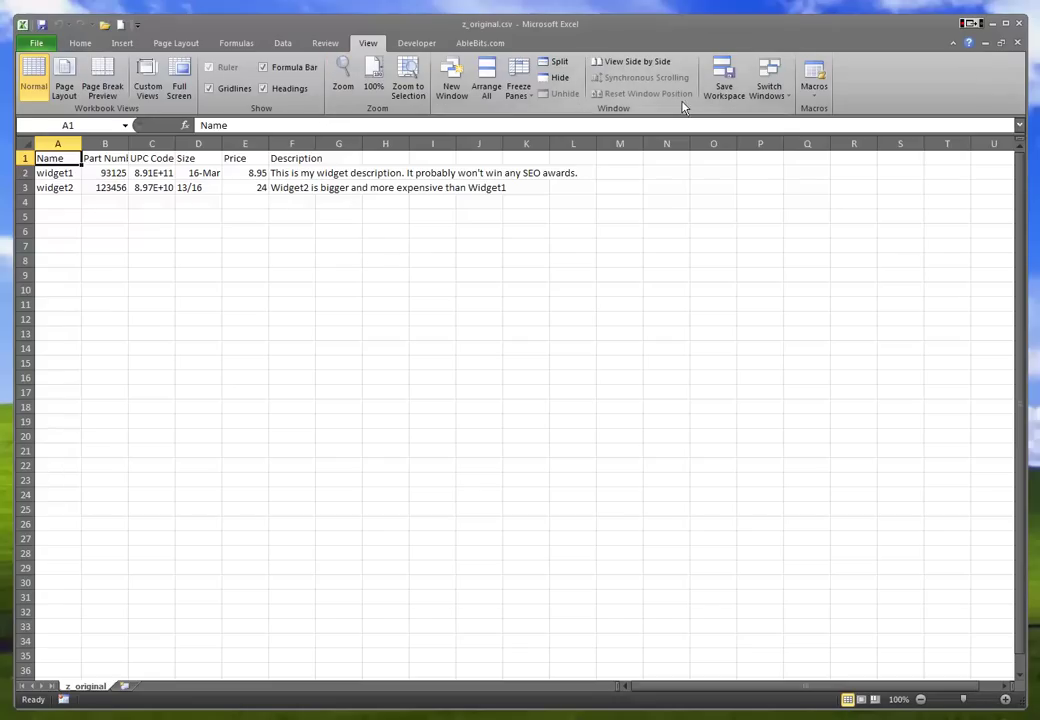
Compare the CSV and original workbooks side by side, autofit columns B, C and F, then discard the CSV
click(619, 64)
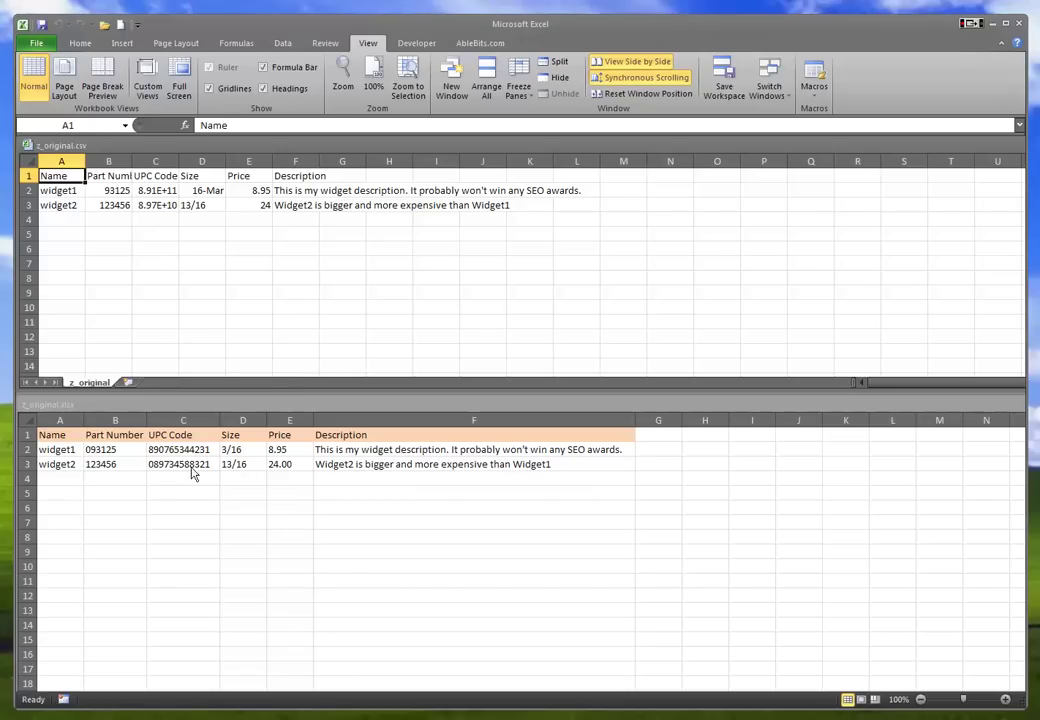
double_click(132, 162)
double_click(193, 162)
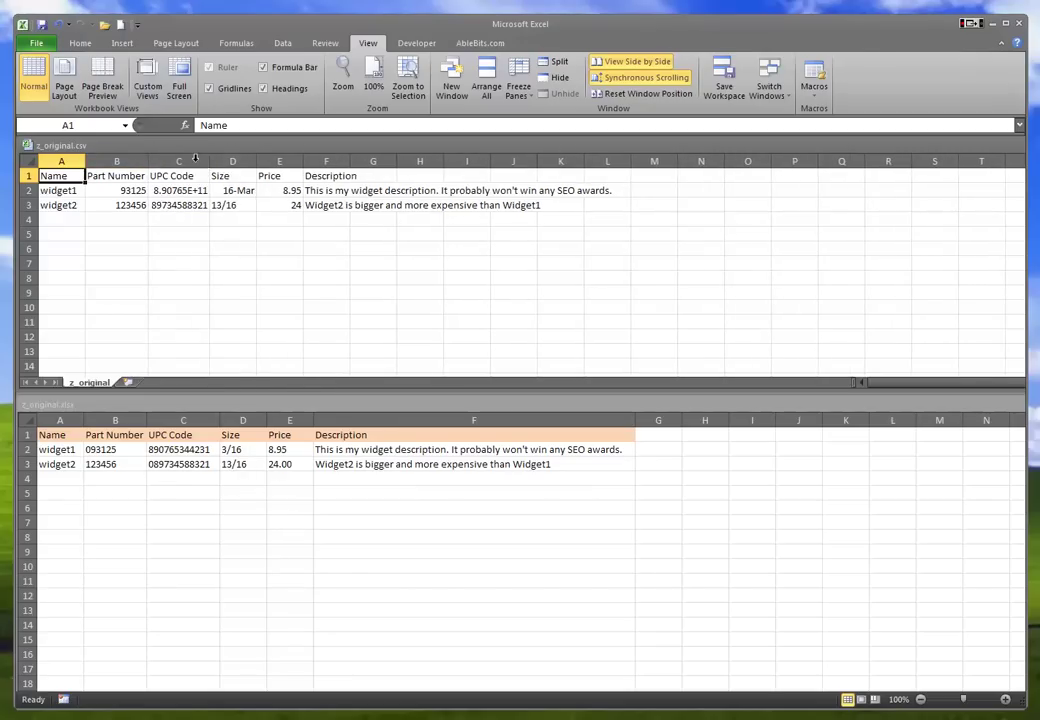
double_click(349, 162)
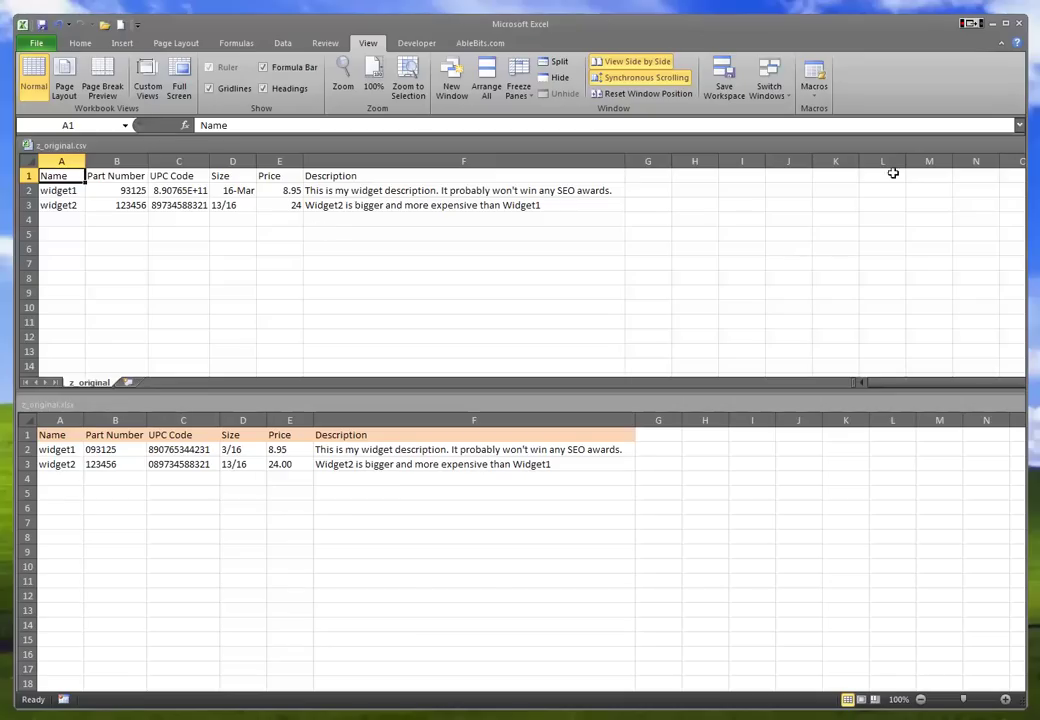
click(973, 22)
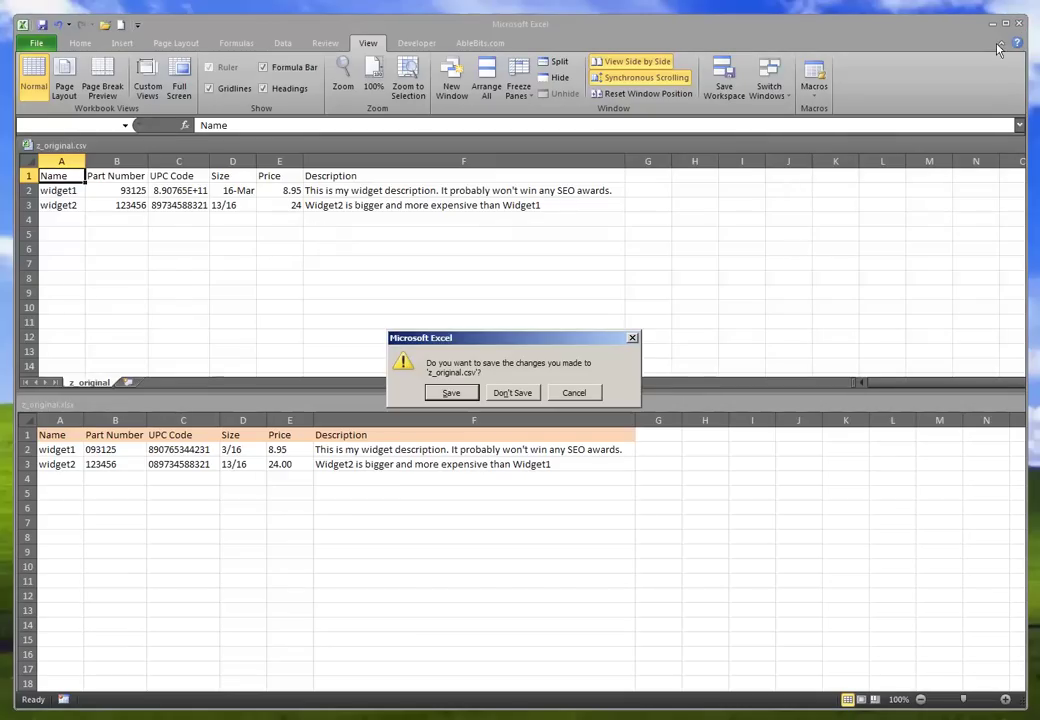
click(512, 392)
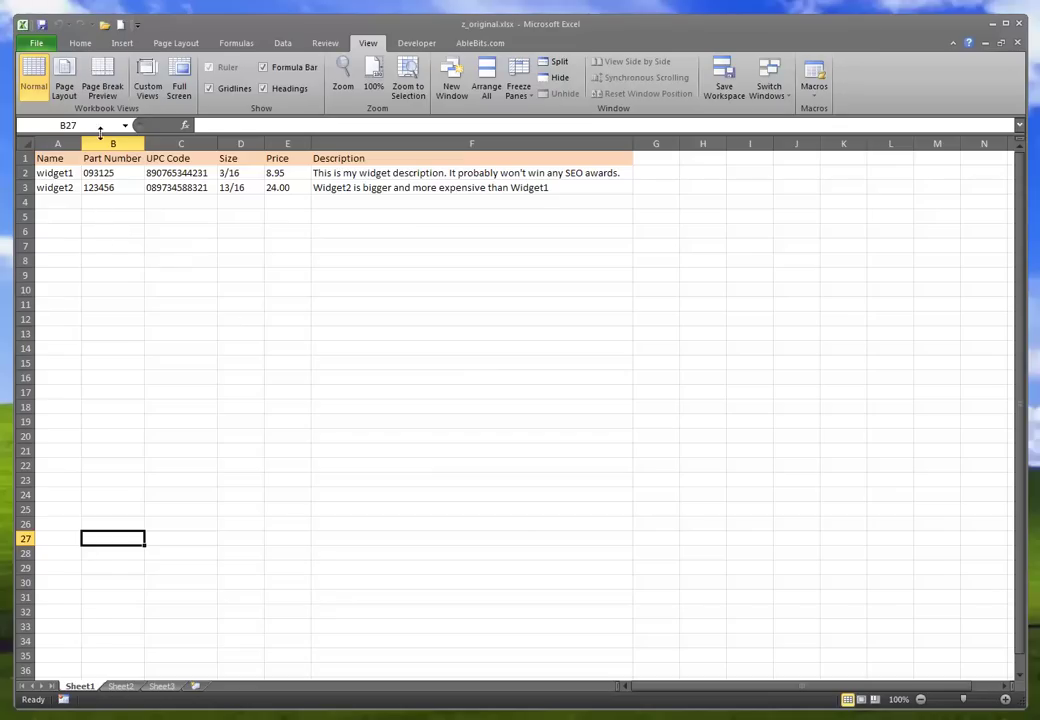
Start a new blank workbook and begin a From Text import
click(121, 24)
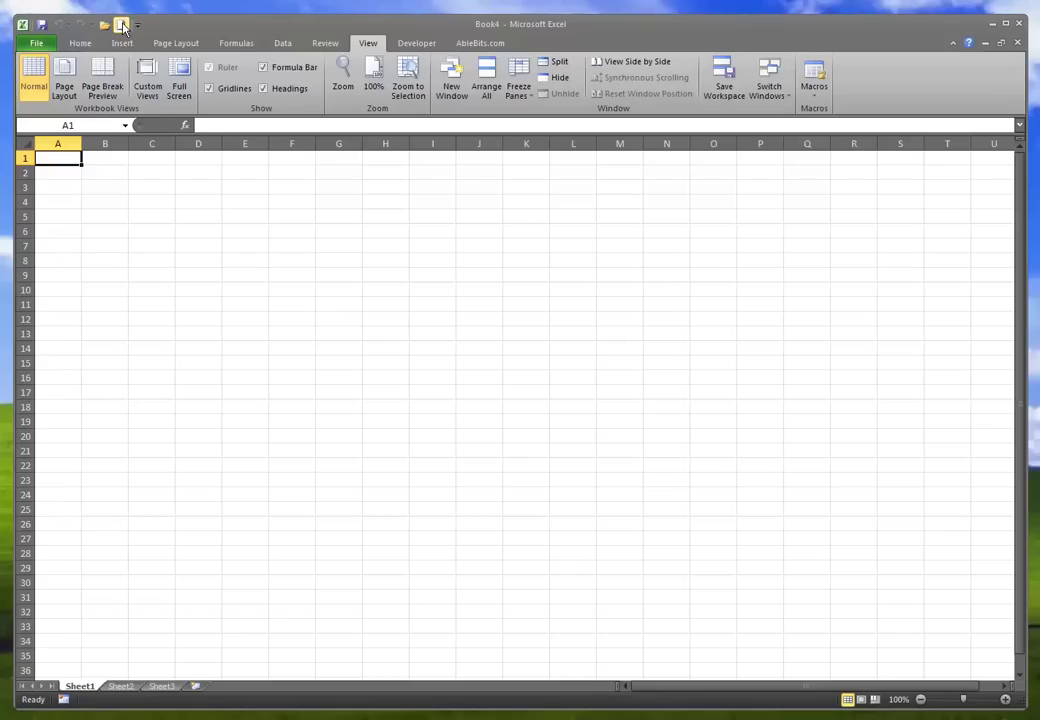
click(284, 43)
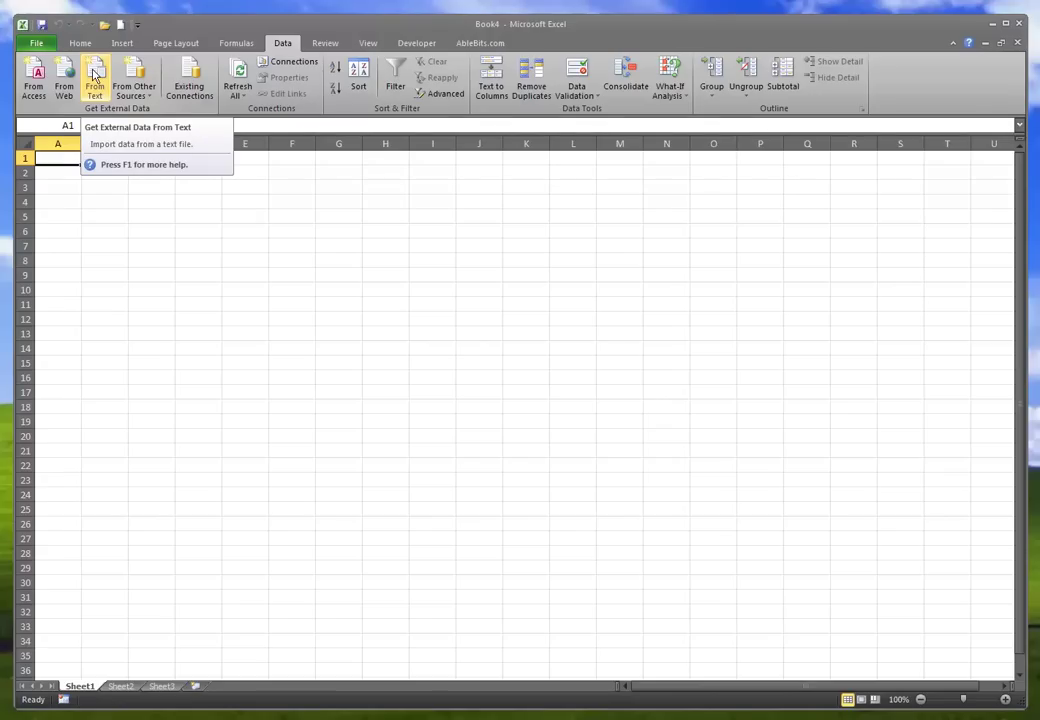
click(95, 74)
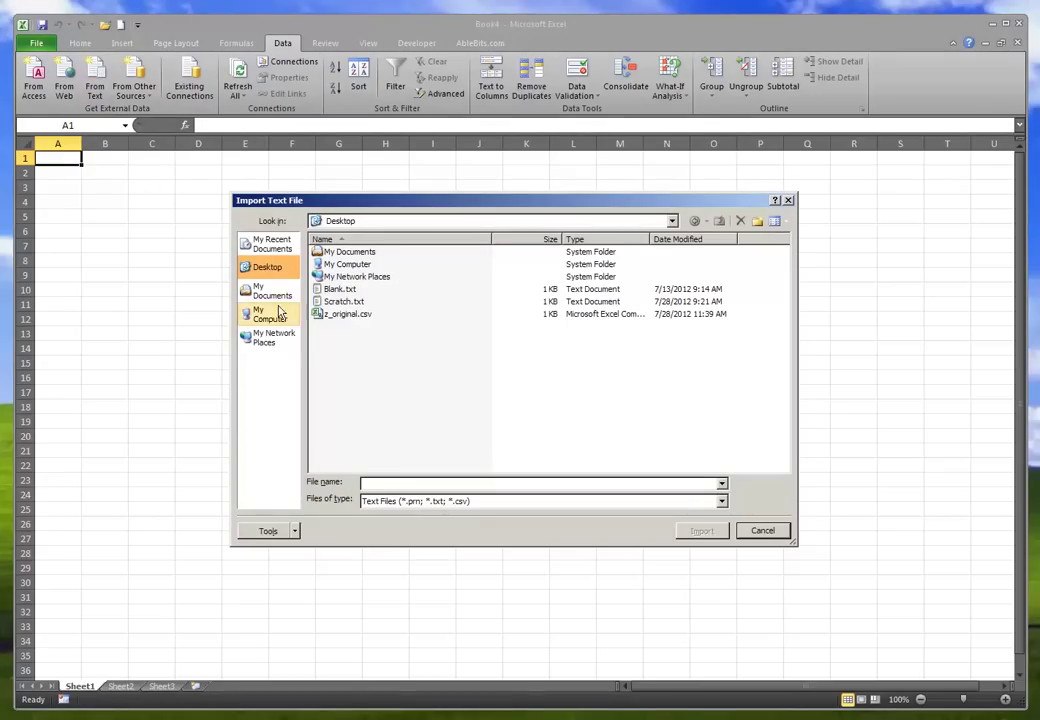
Load z_original.csv into the Text Import Wizard as Delimited, splitting on Comma instead of Tab
double_click(342, 314)
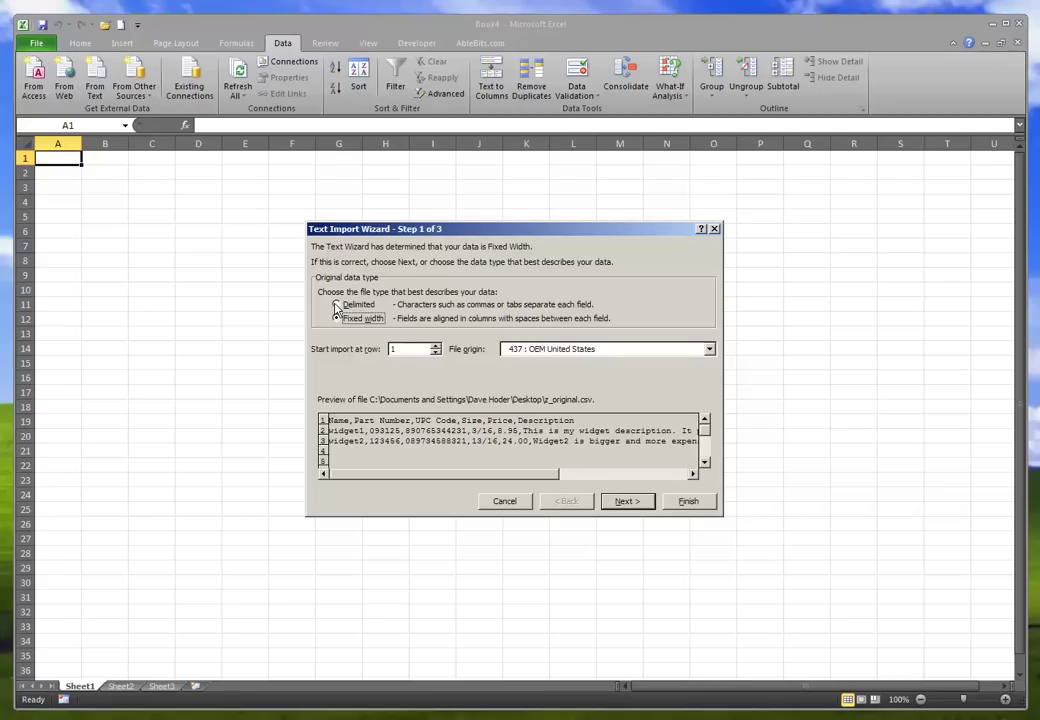
click(337, 305)
click(624, 502)
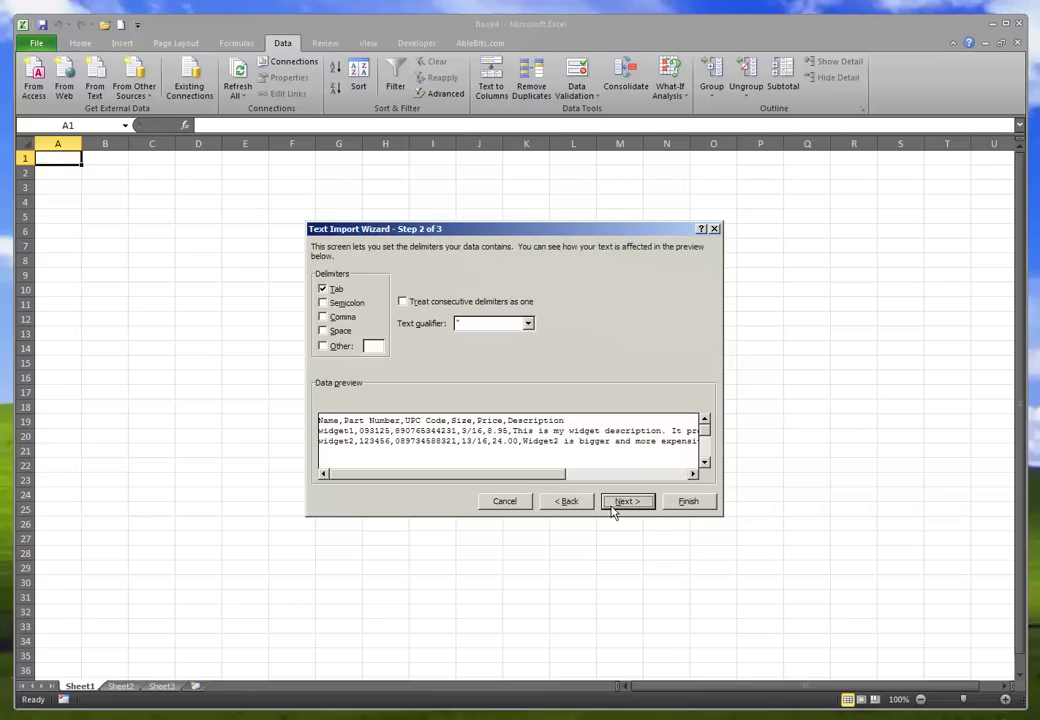
click(341, 317)
click(323, 290)
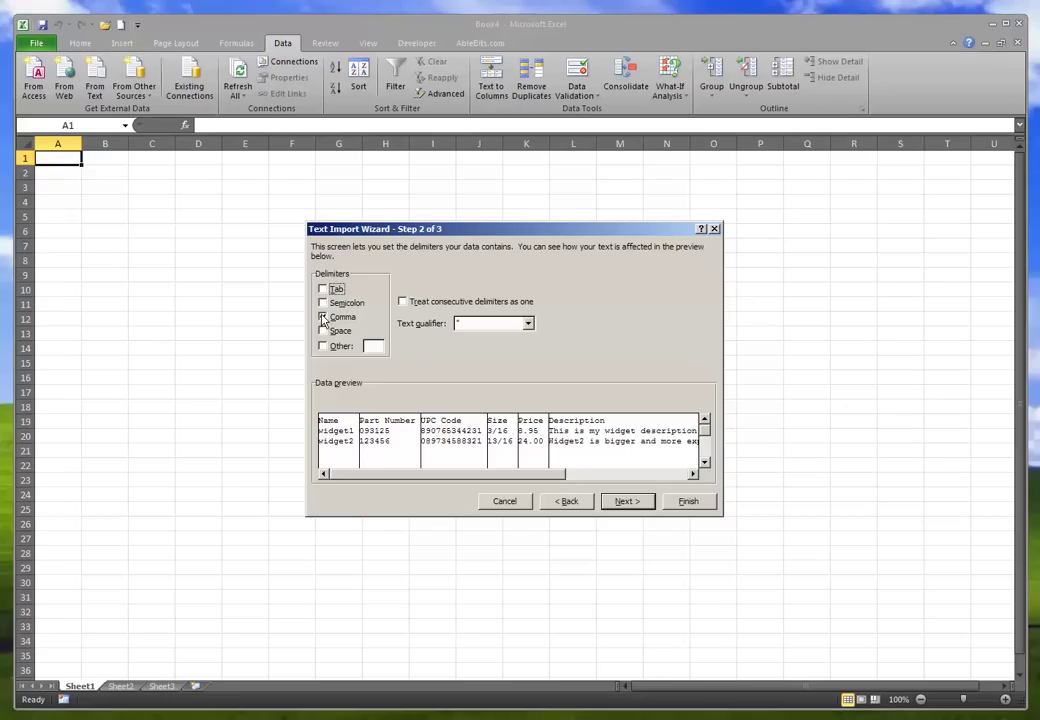
click(622, 502)
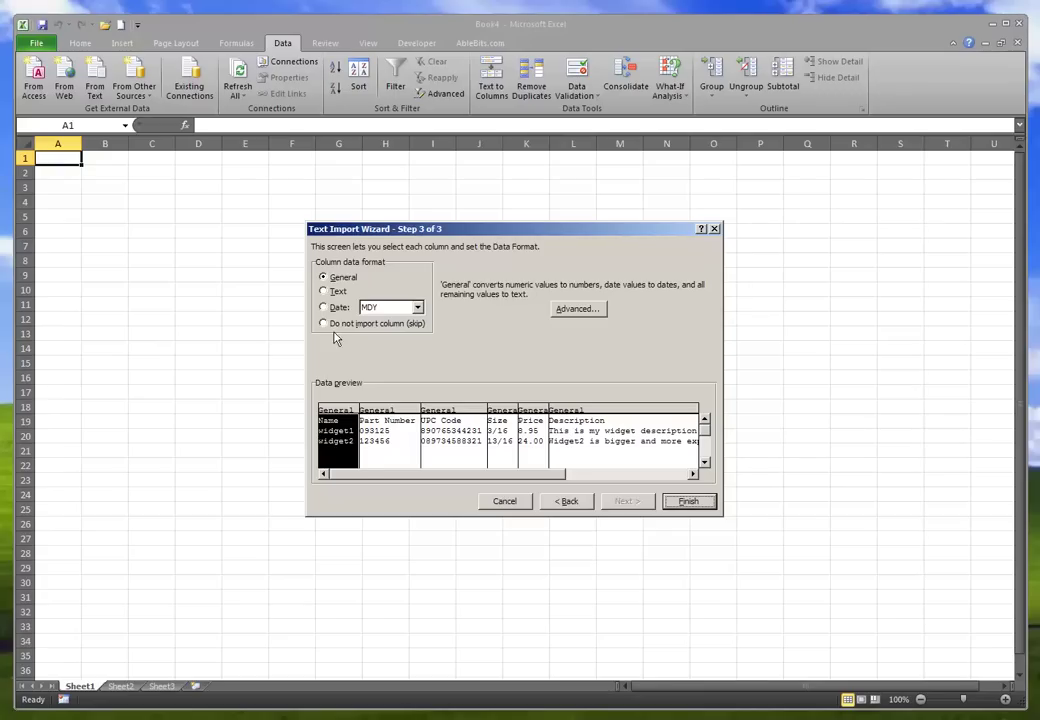
Select all six preview columns from Name through Description, set them to Text, and finish the wizard
click(403, 428)
click(464, 416)
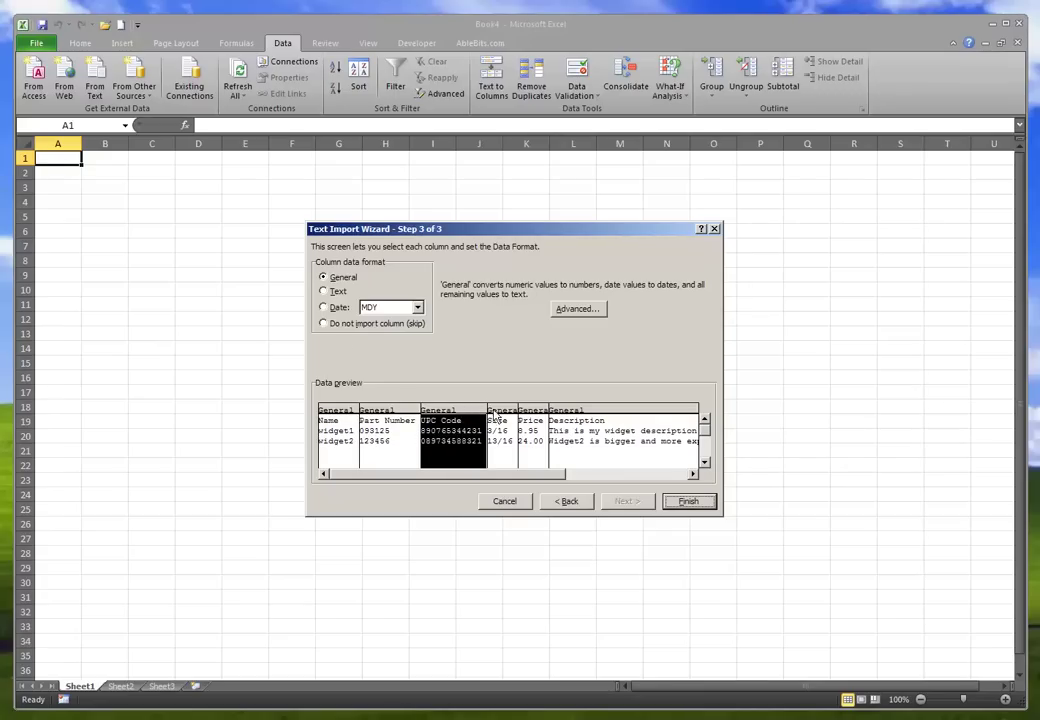
click(501, 418)
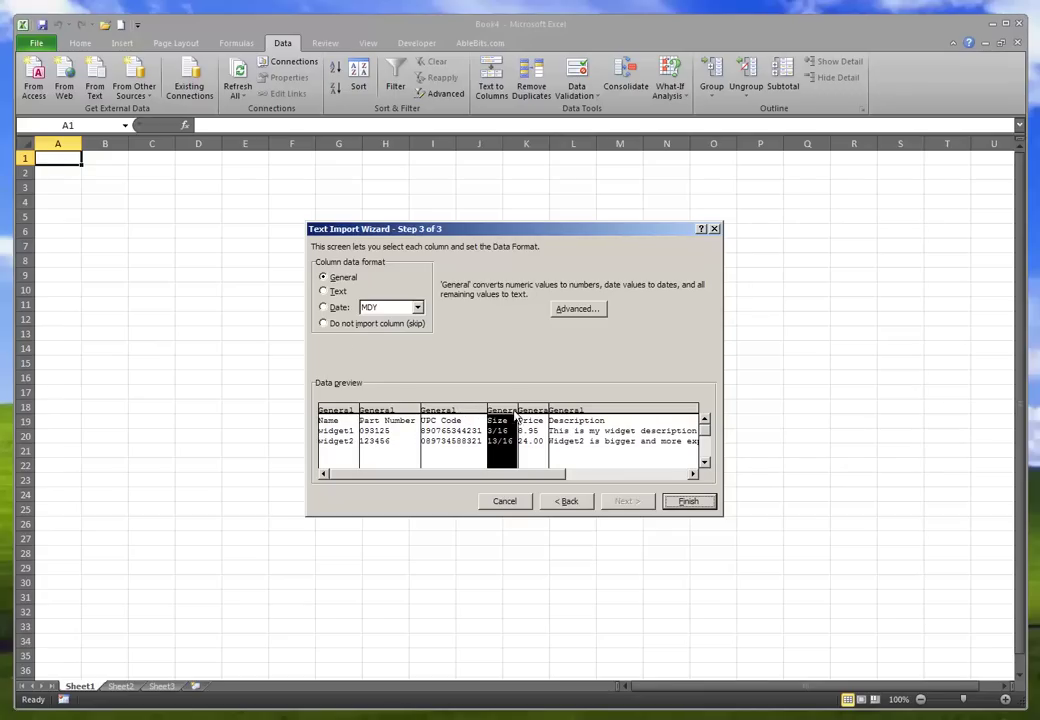
click(336, 415)
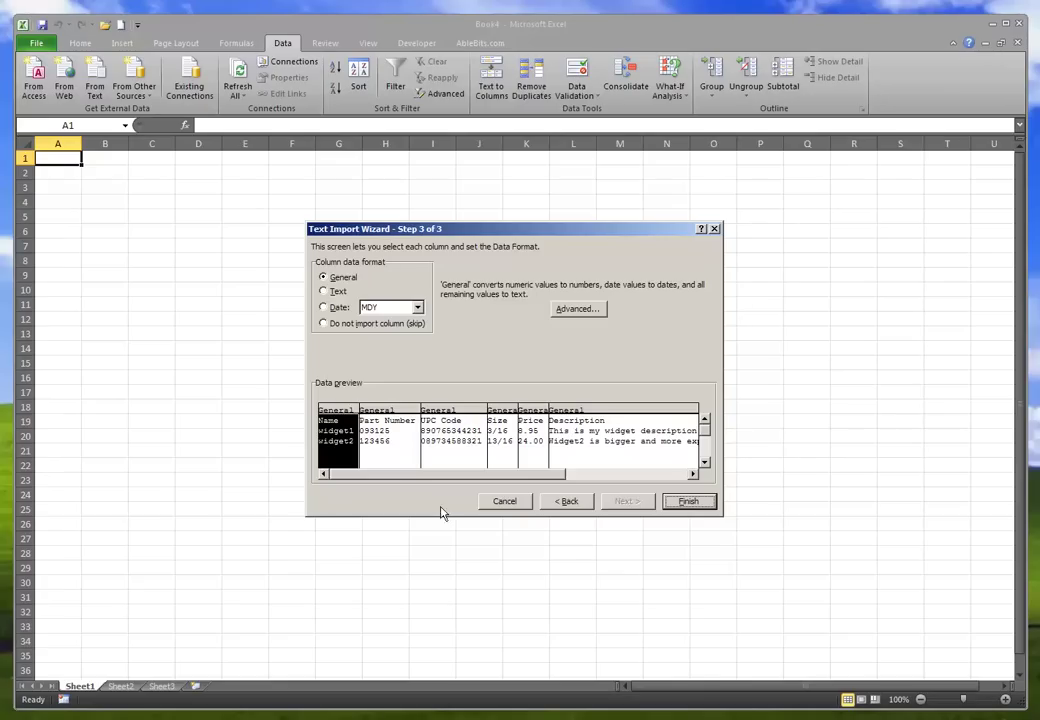
drag(406, 474, 608, 481)
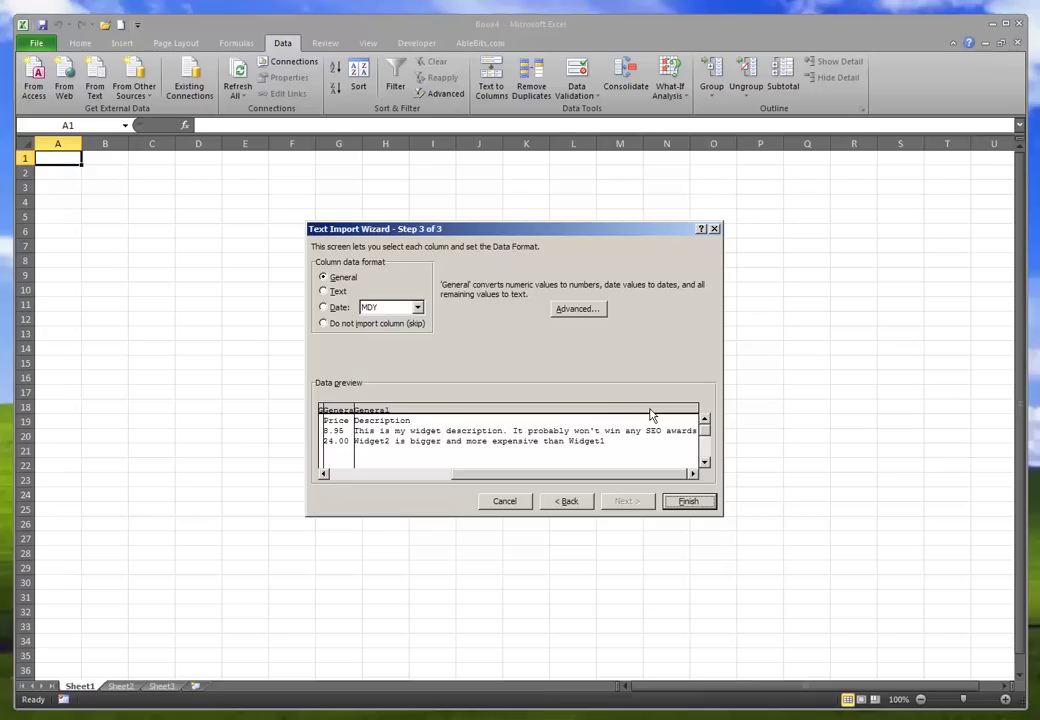
shift+click(650, 415)
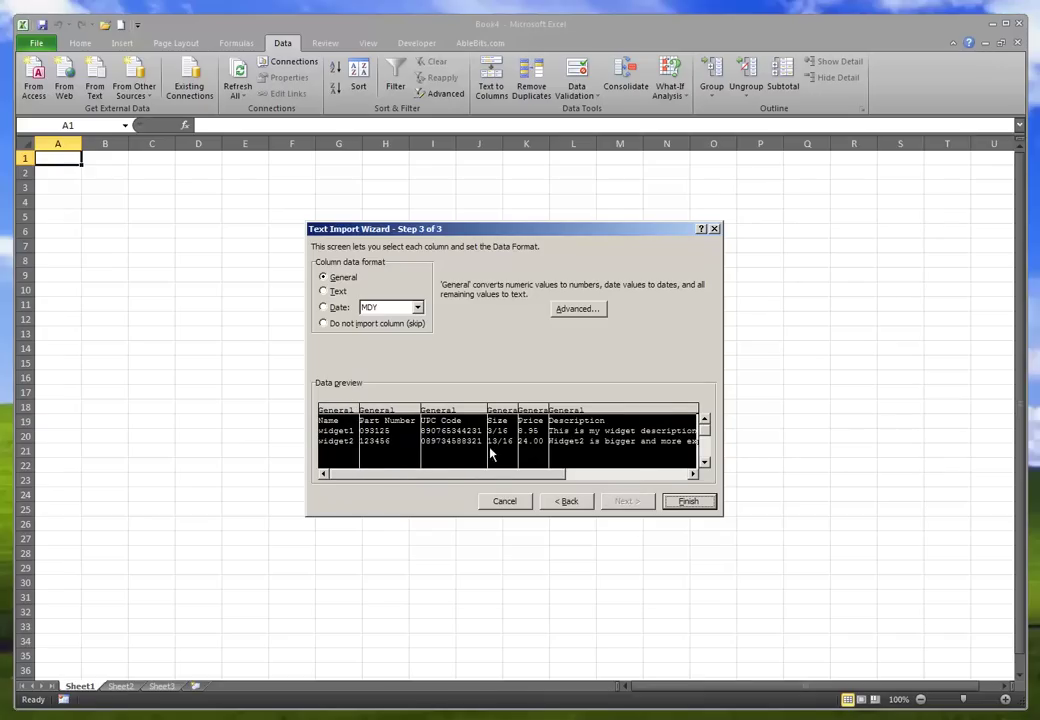
click(324, 291)
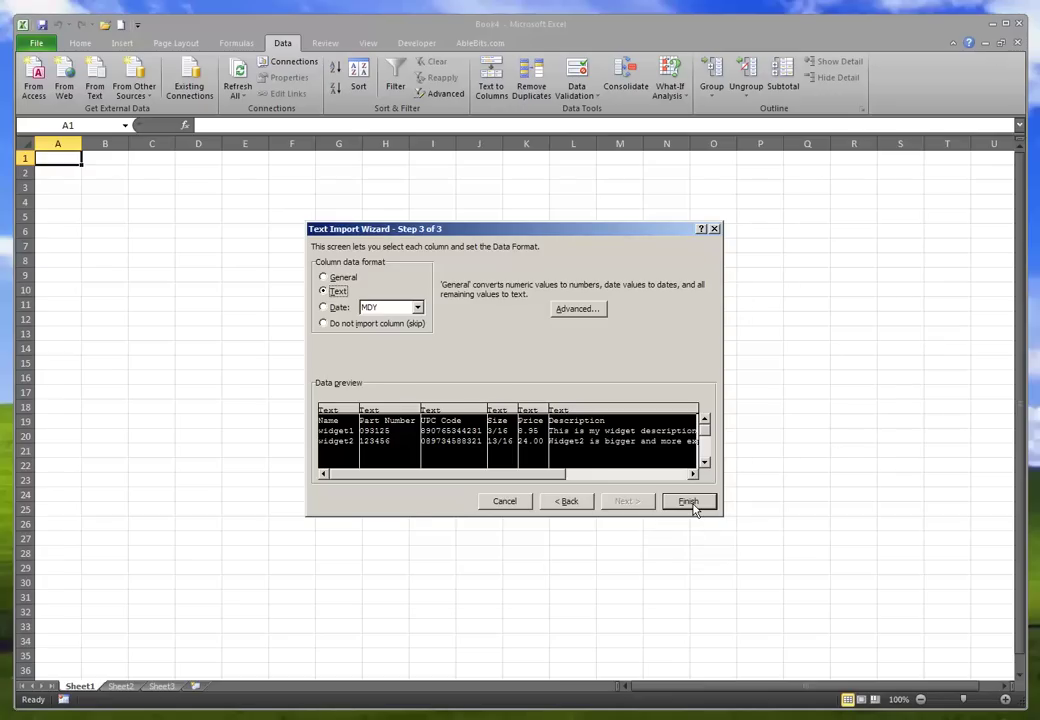
click(690, 503)
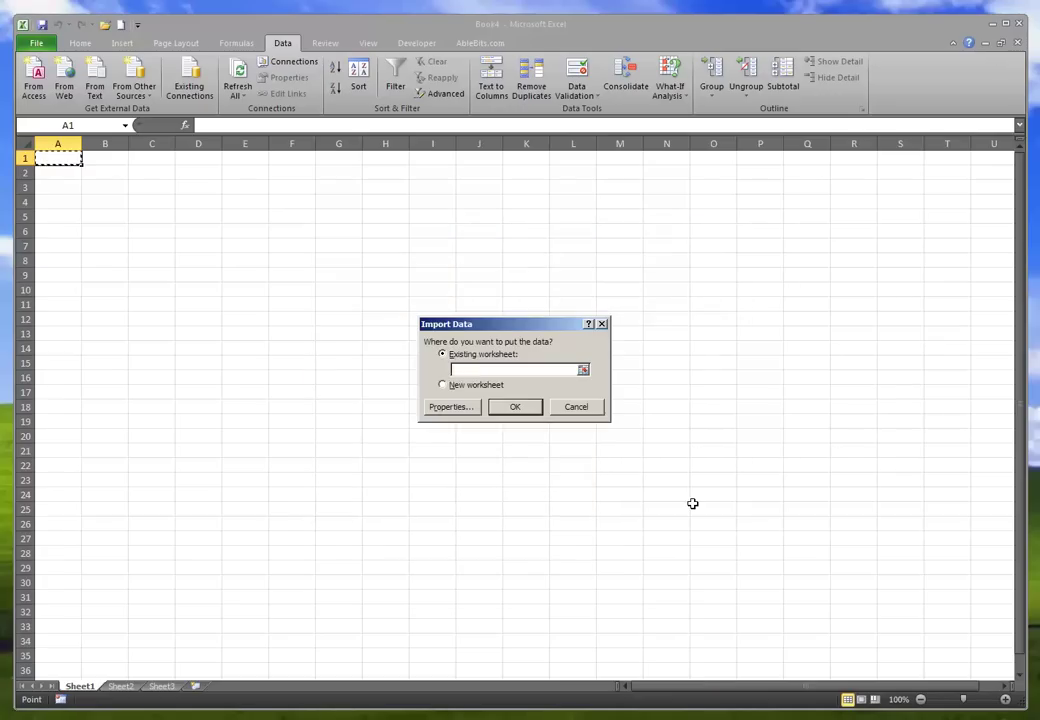
Place the imported data at $A$1, keeping 093125 and full UPC codes, then close Book4
click(515, 408)
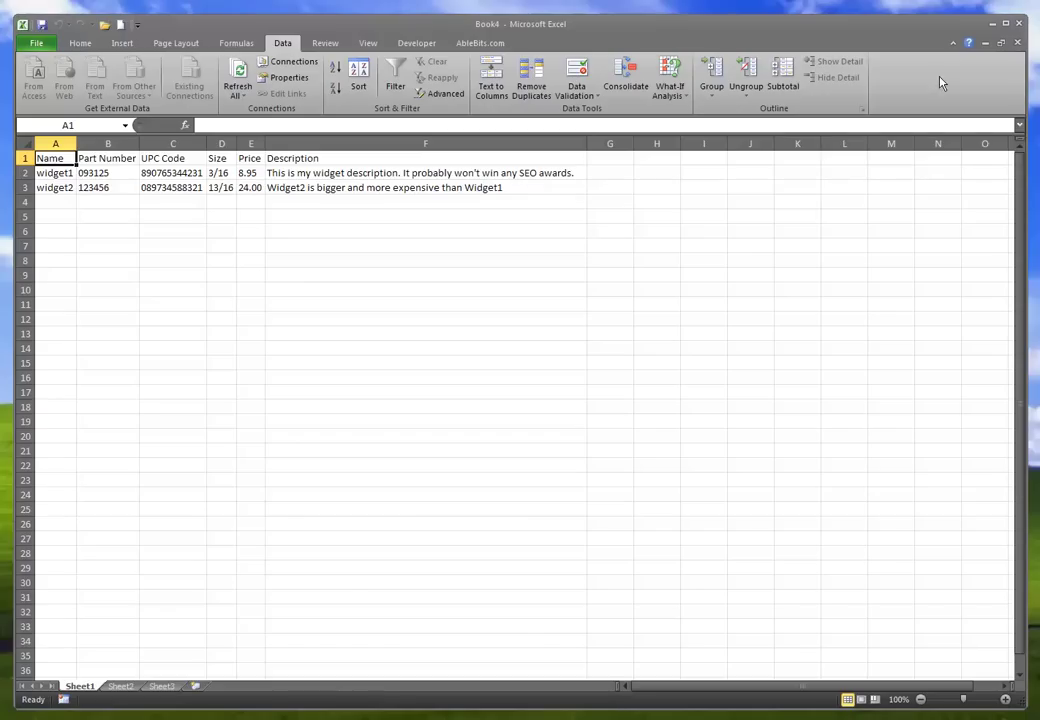
click(1017, 45)
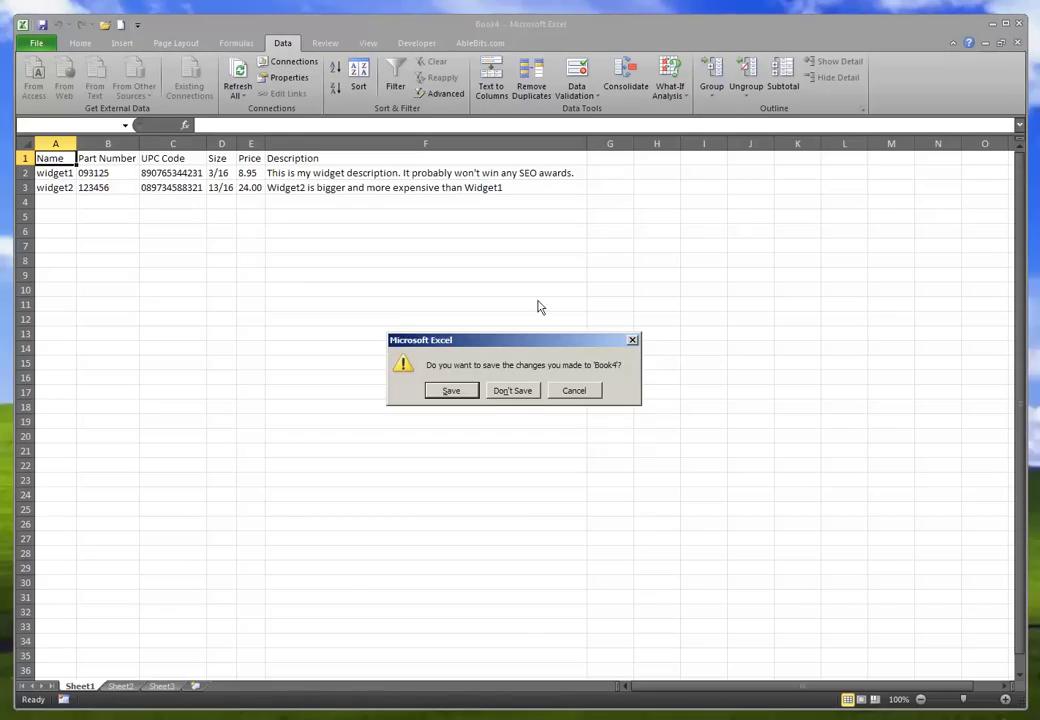
Discard Book4, then split widget1's F2 description onto a second line with Alt+Enter and commit it
click(504, 392)
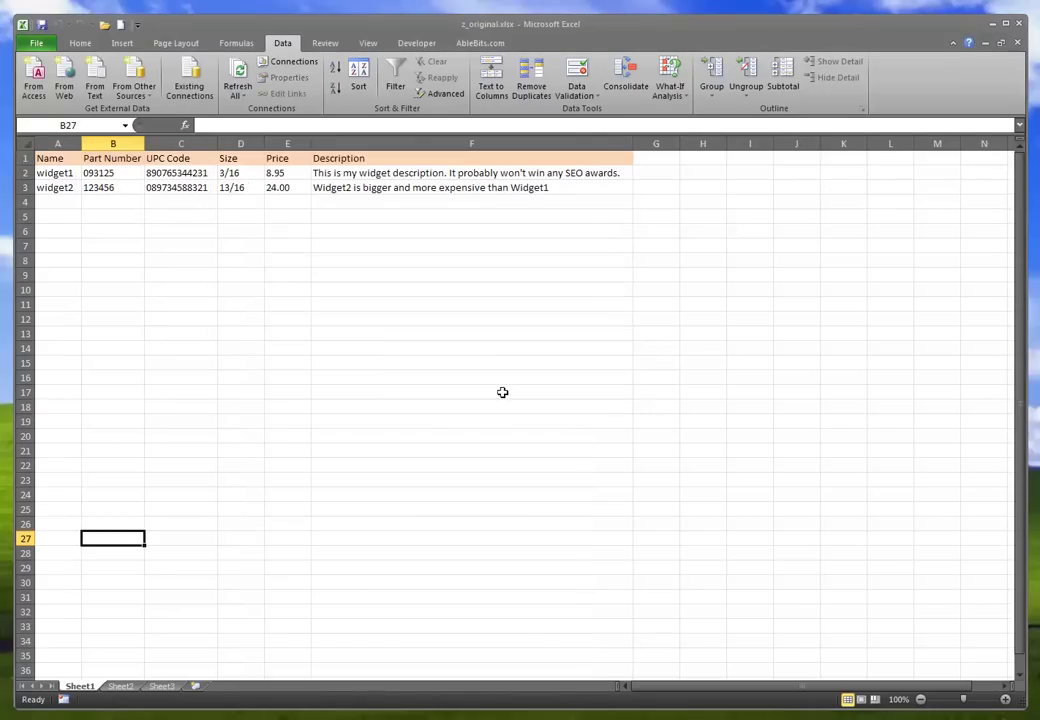
click(388, 175)
key(ctrl+shift+u)
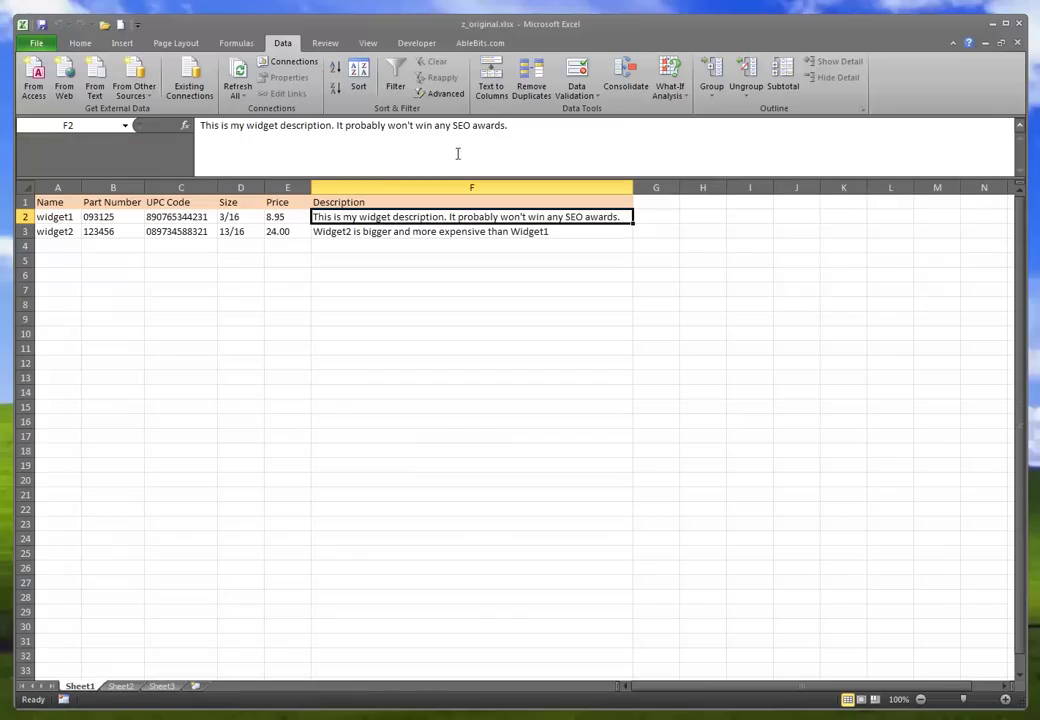
click(336, 125)
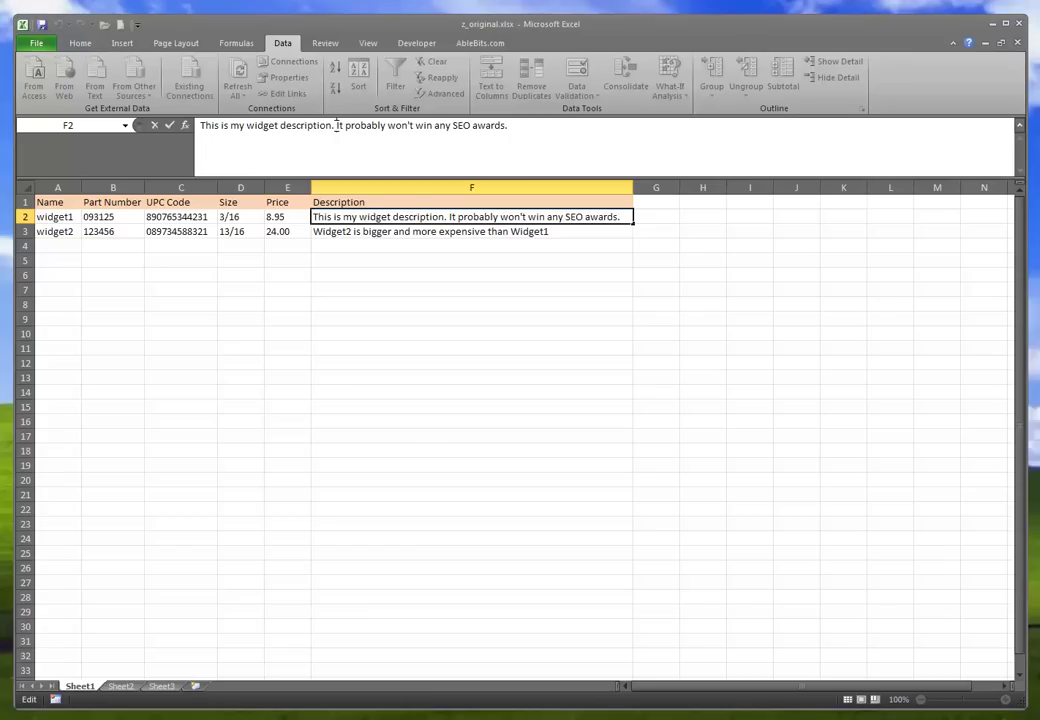
key(alt+Return)
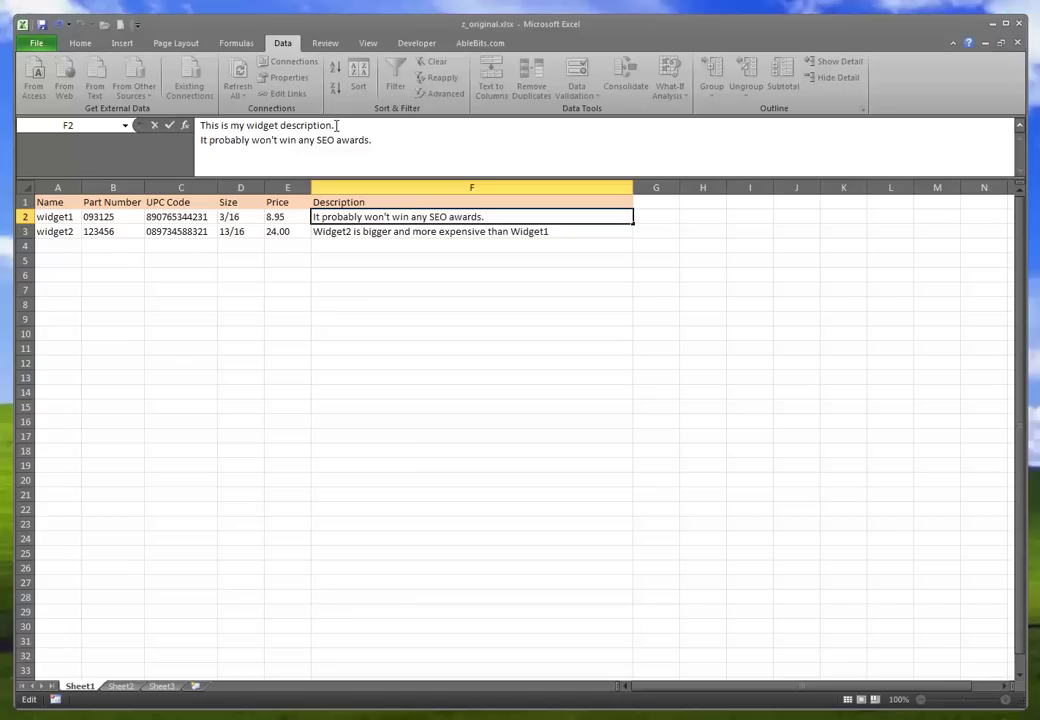
key(Return)
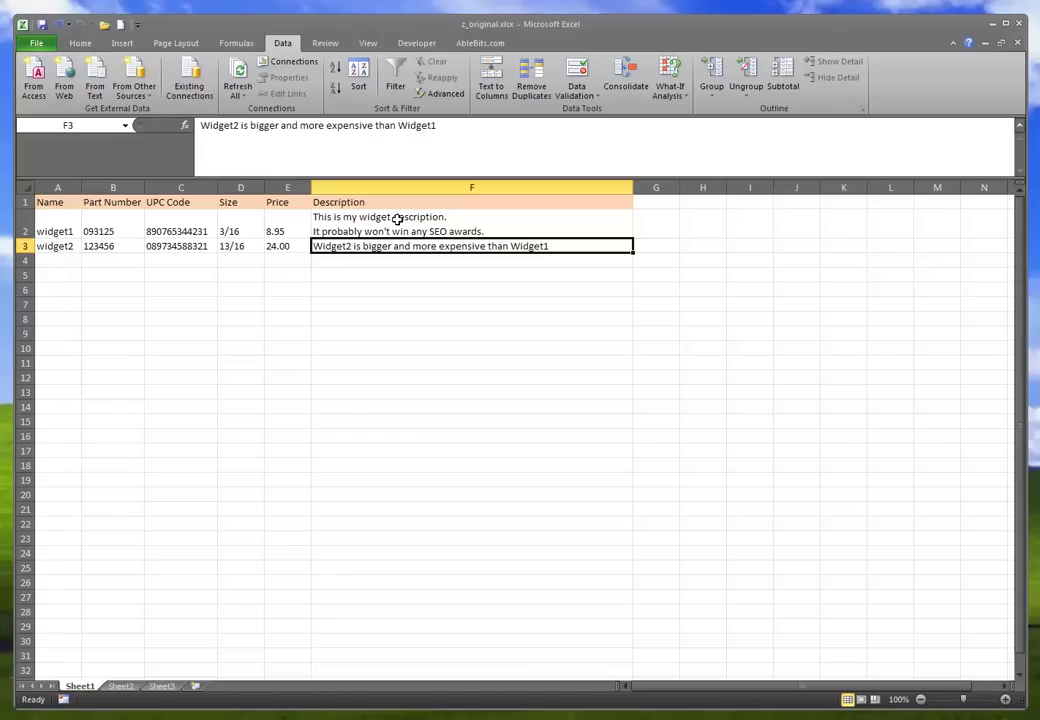
Start a Save As with the file type set to CSV (Comma delimited)
click(36, 44)
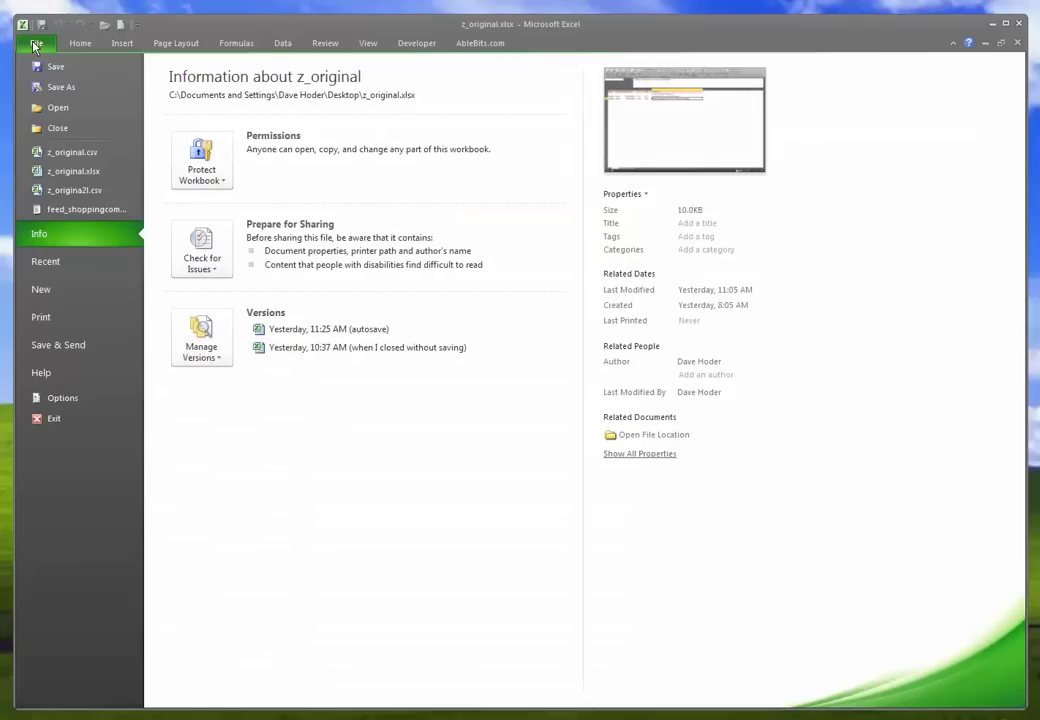
click(62, 88)
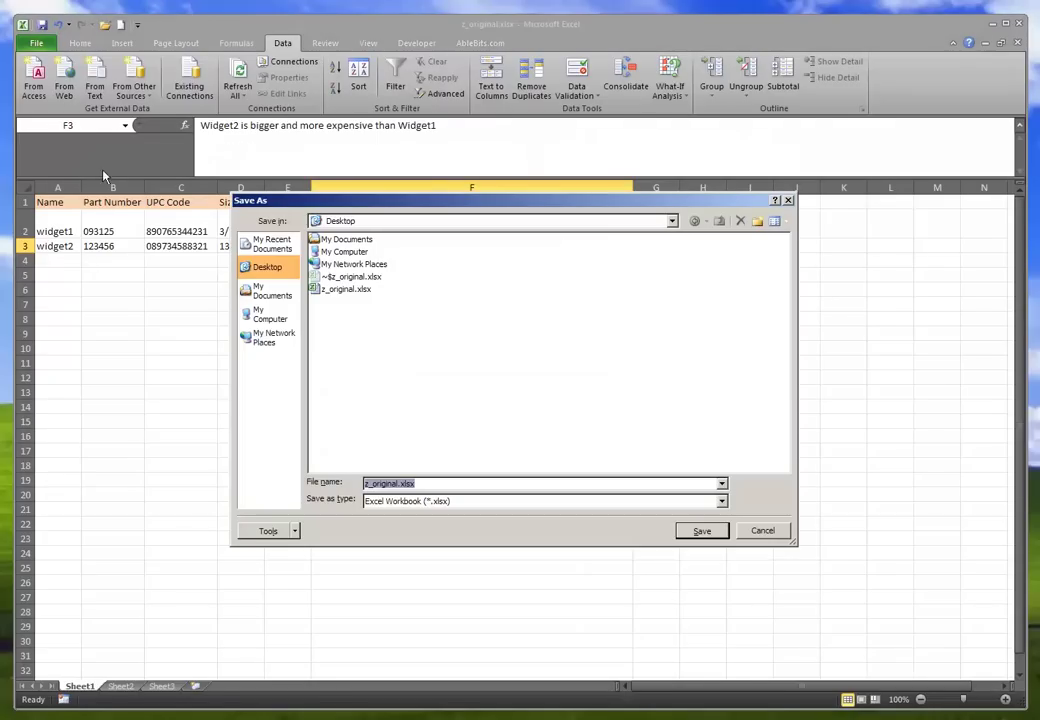
click(722, 500)
scroll(729, 560, down, 2)
scroll(729, 560, down, 2)
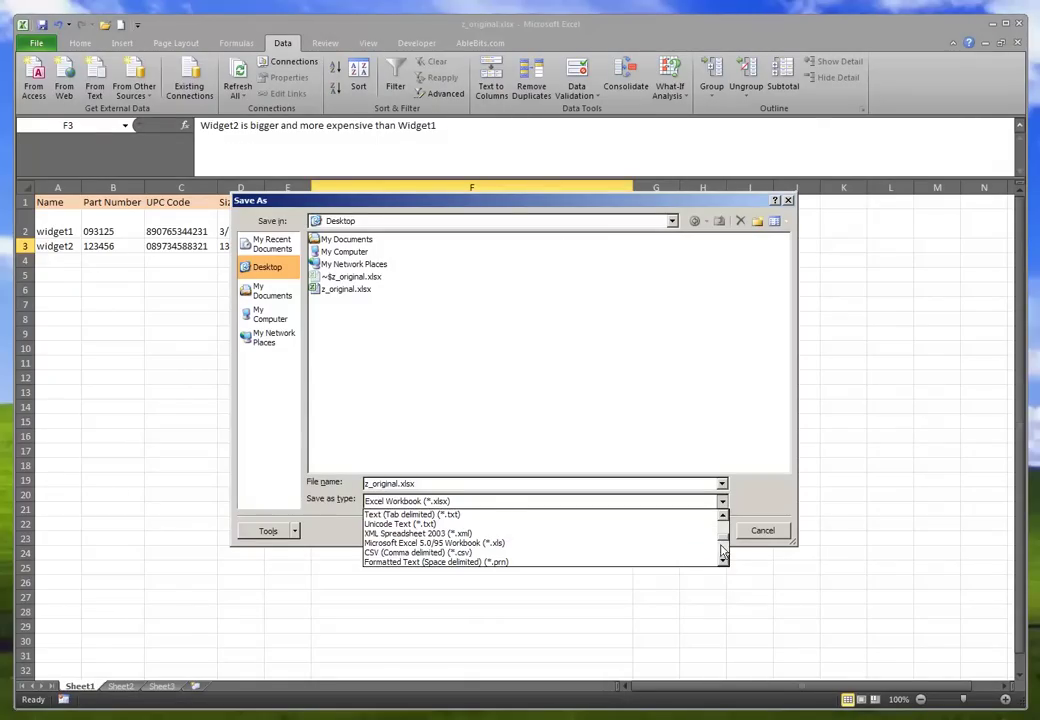
click(684, 553)
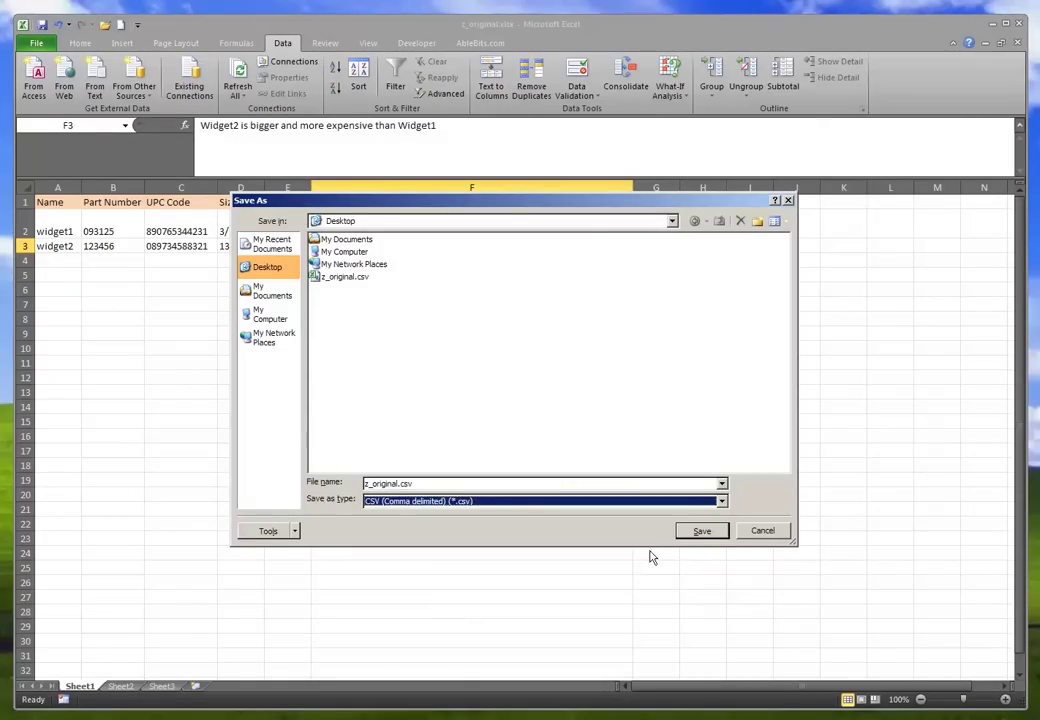
Overwrite z_original.csv, keeping the active sheet in CSV format, then close without saving
double_click(344, 276)
click(484, 392)
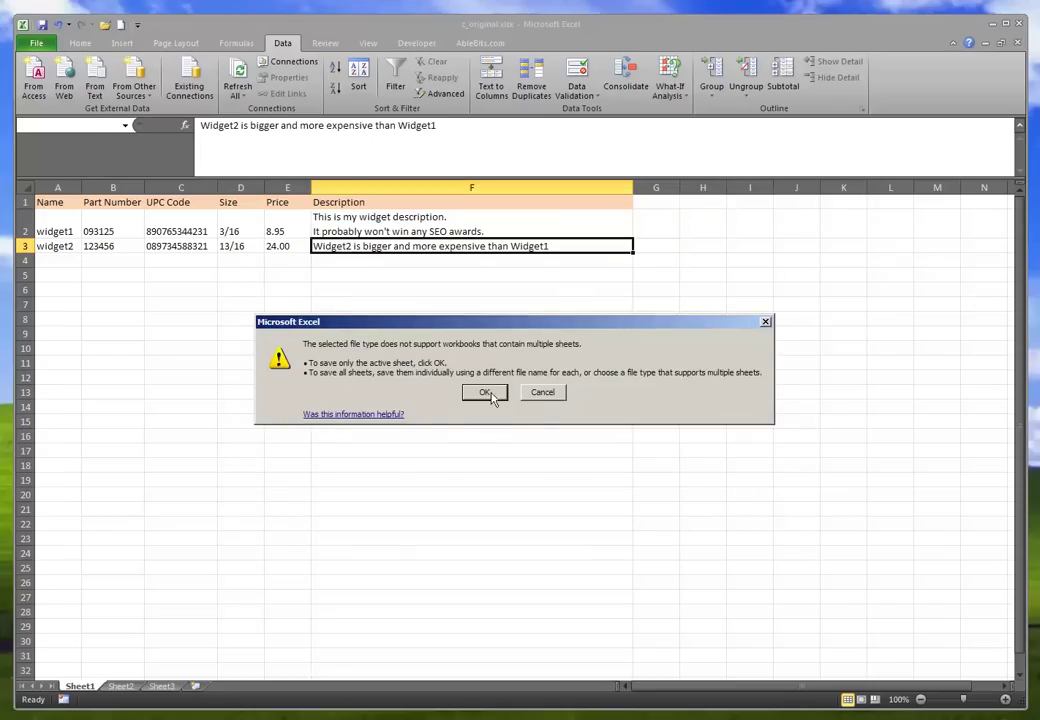
click(490, 390)
click(455, 403)
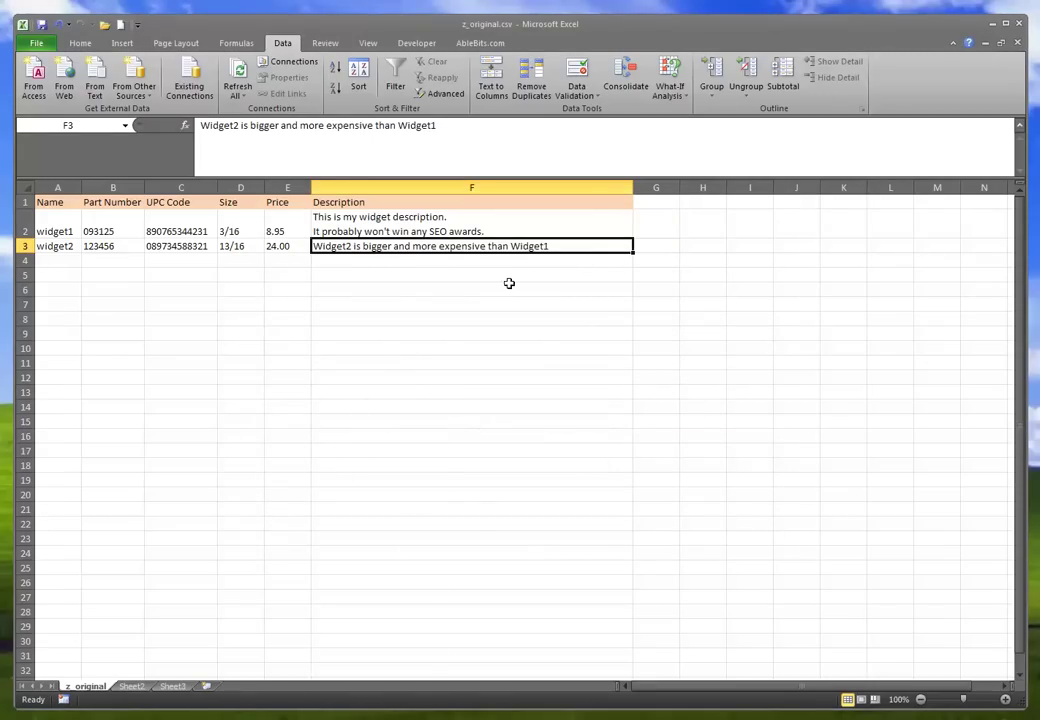
click(1017, 45)
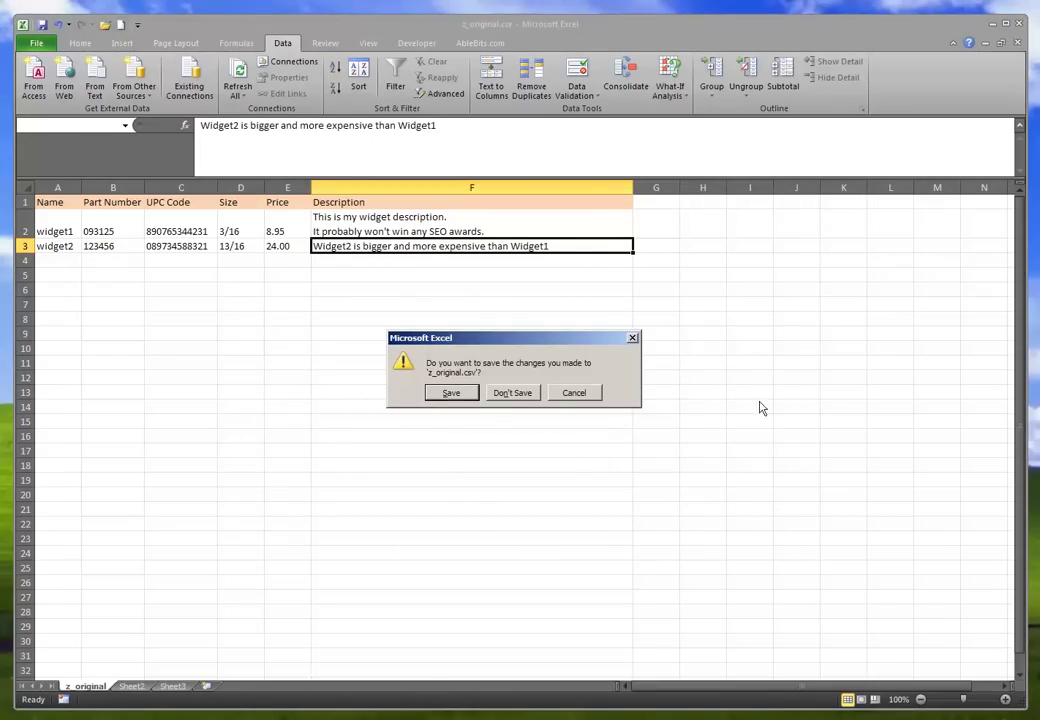
click(525, 398)
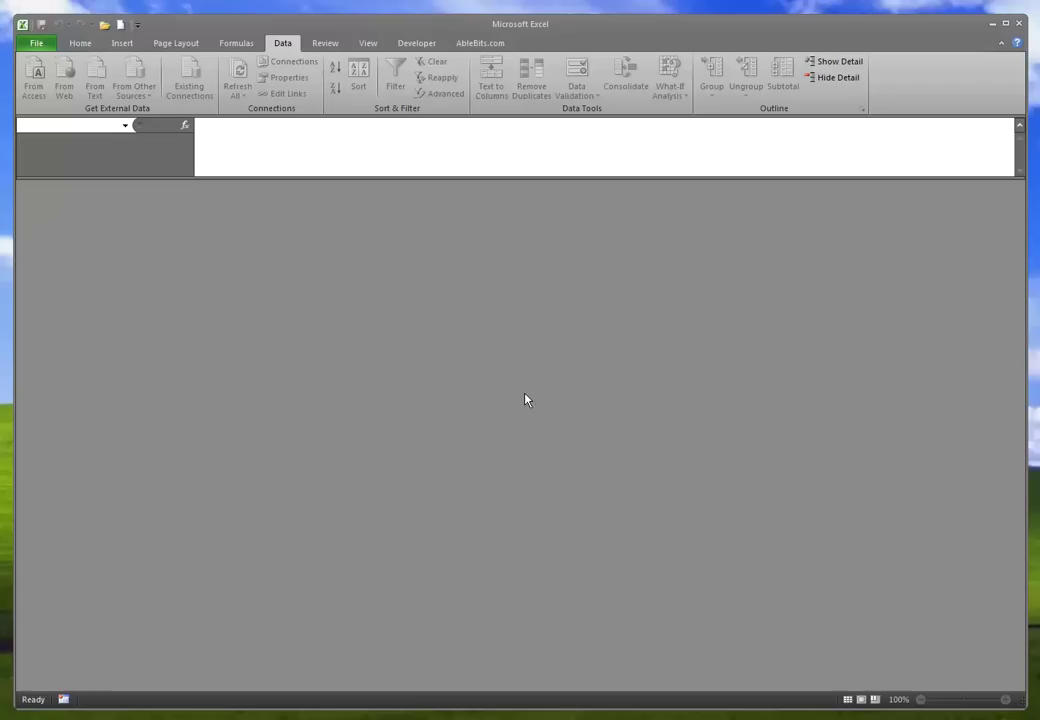
In a new workbook, start importing z_original.csv as Delimited data split on Comma
click(121, 25)
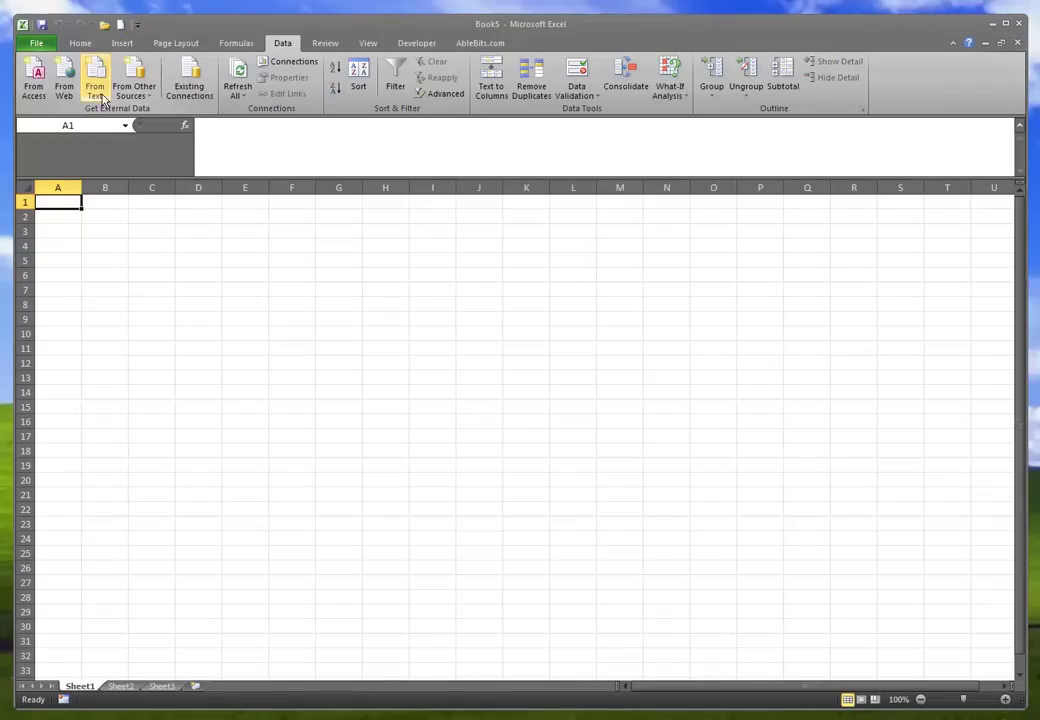
click(94, 80)
double_click(348, 314)
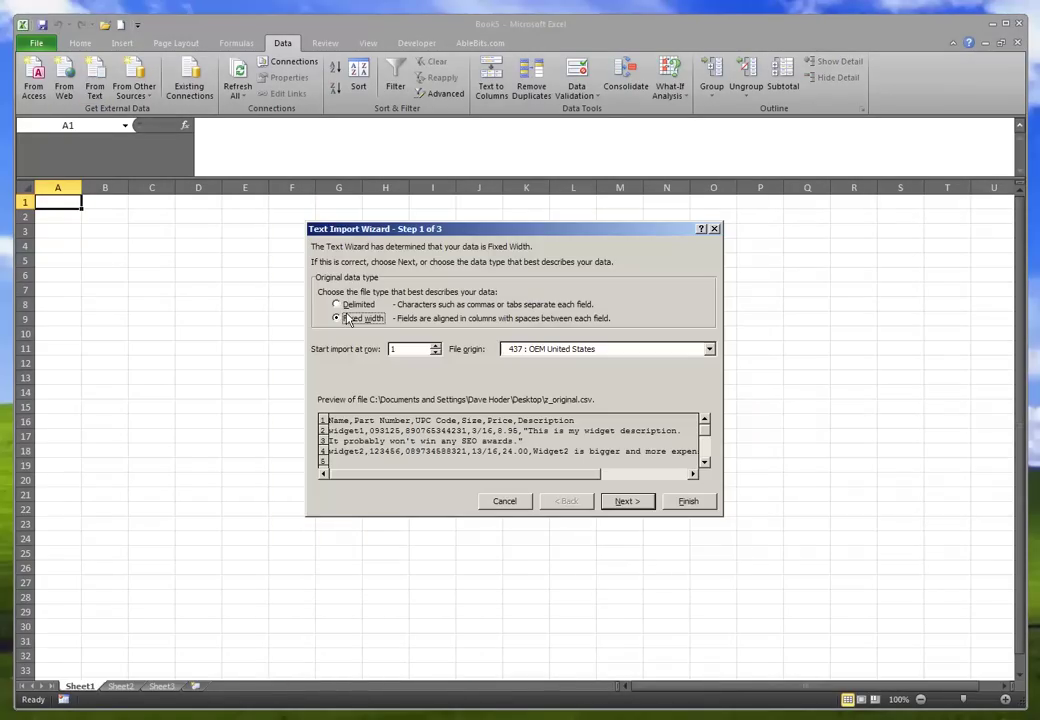
click(340, 305)
click(628, 501)
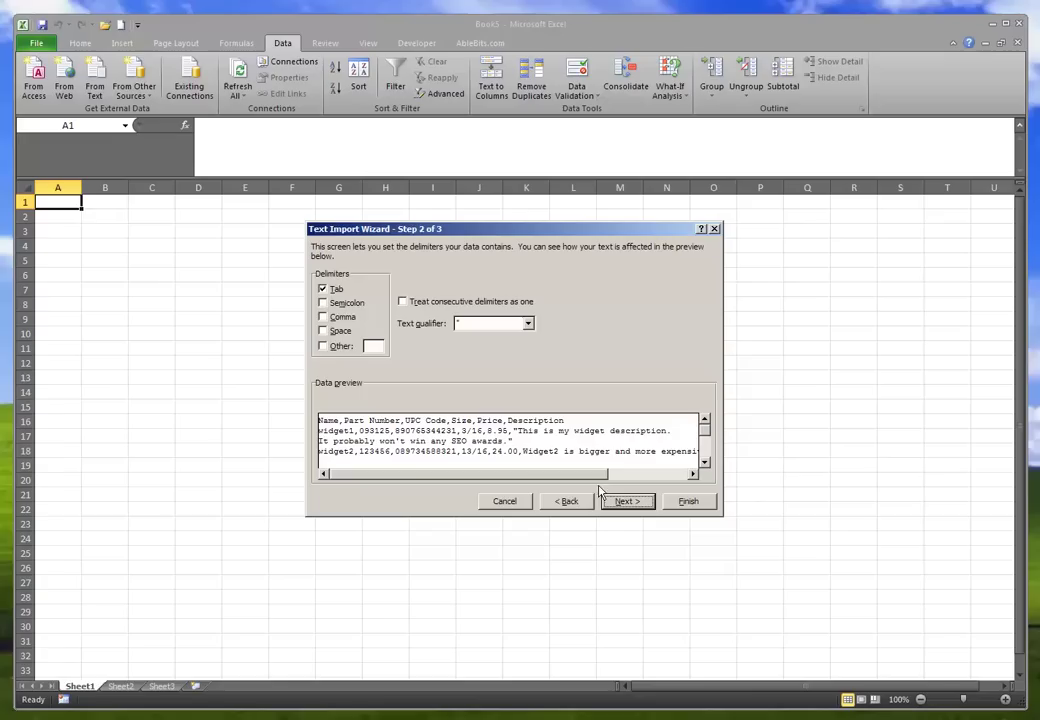
click(323, 316)
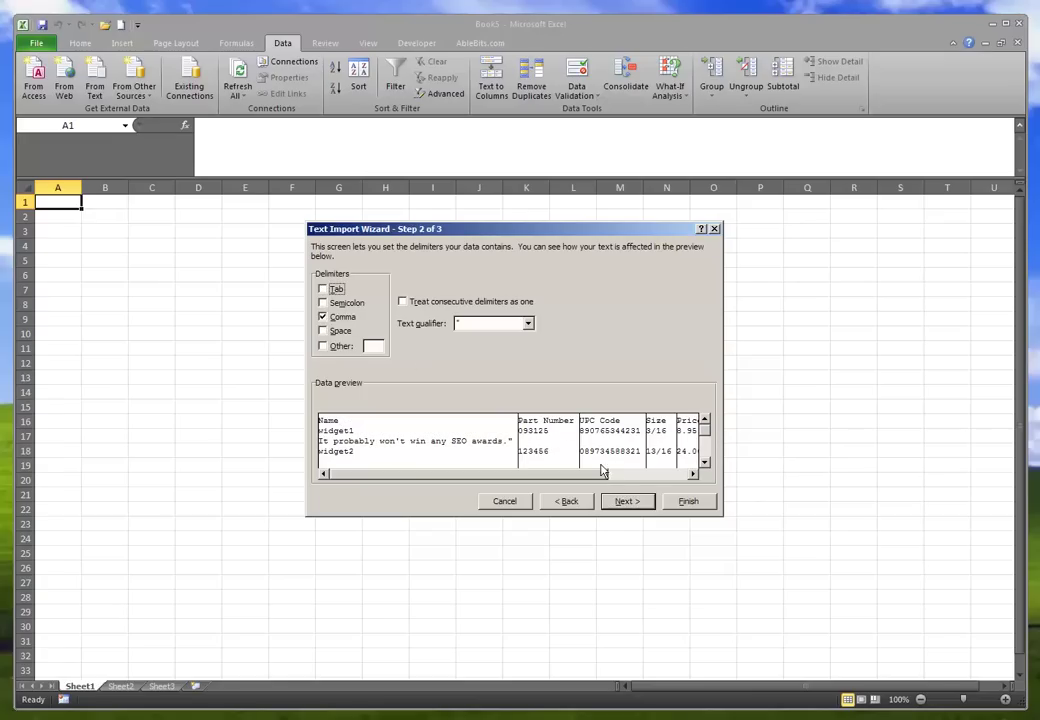
click(630, 503)
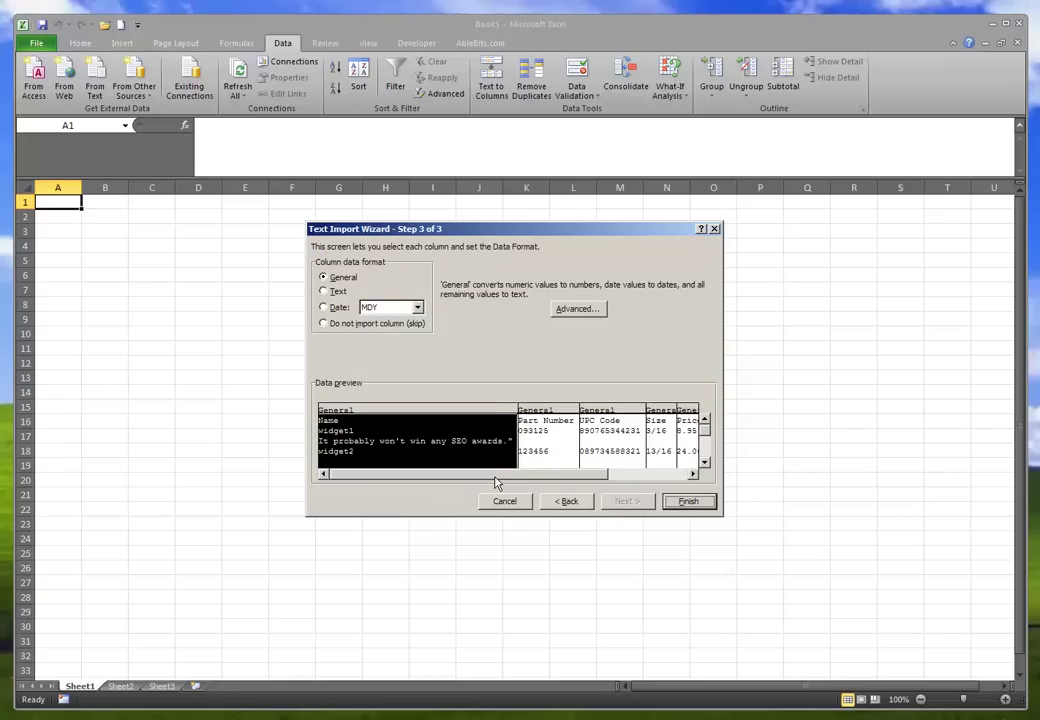
Set every preview column to Text, finish, and place the data at A1
click(643, 475)
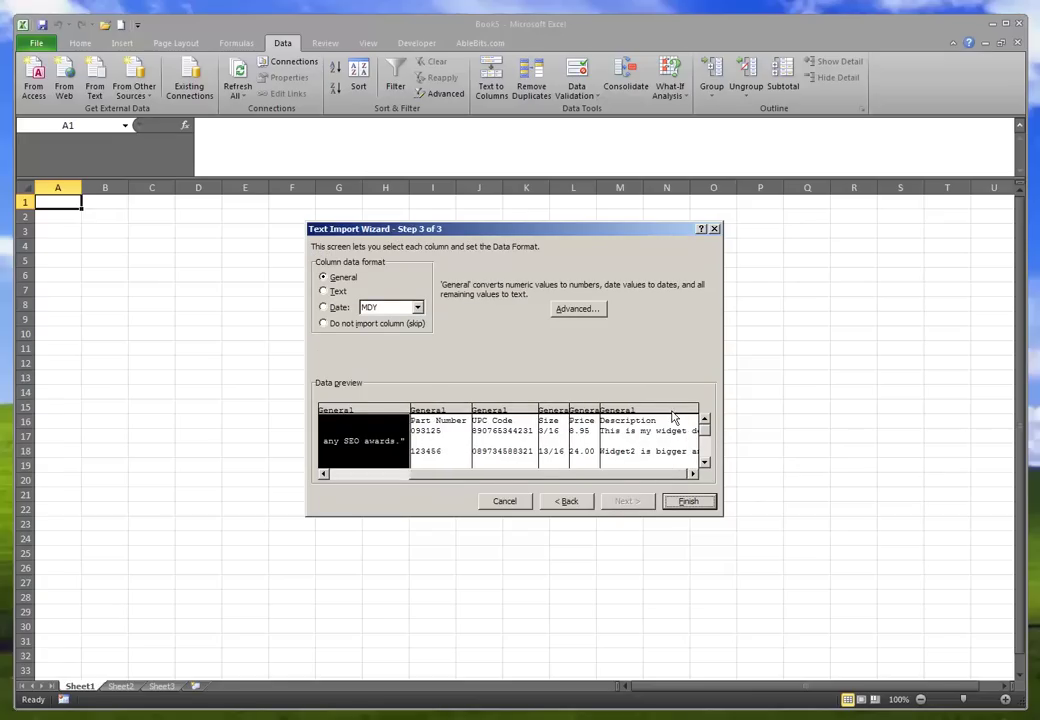
shift+click(674, 418)
click(323, 291)
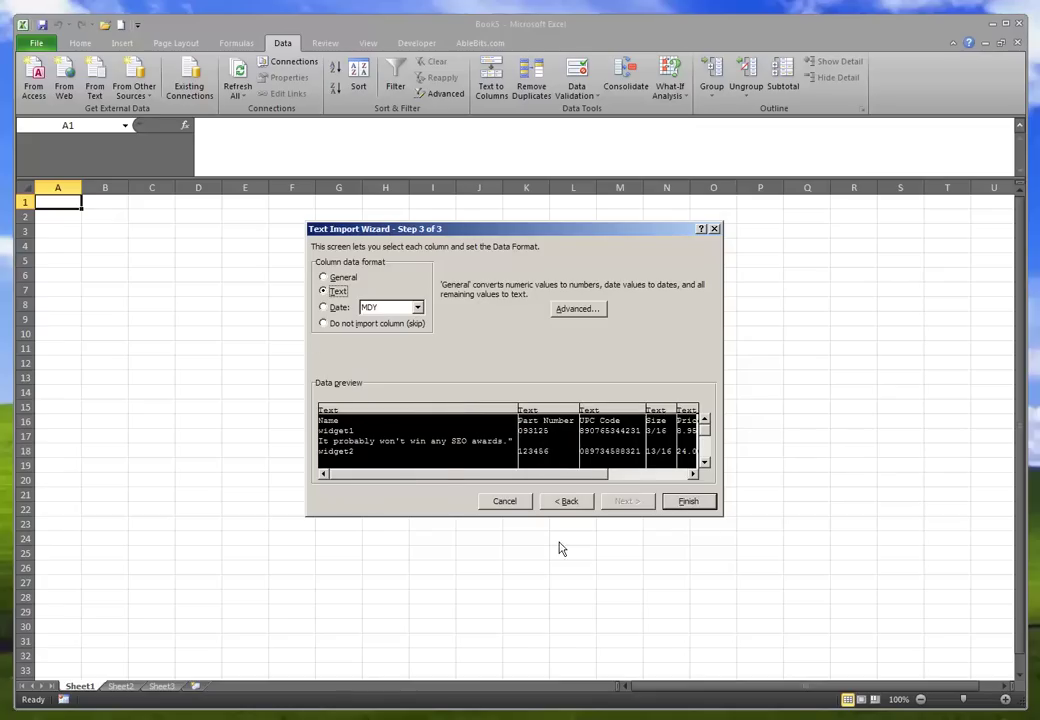
click(700, 502)
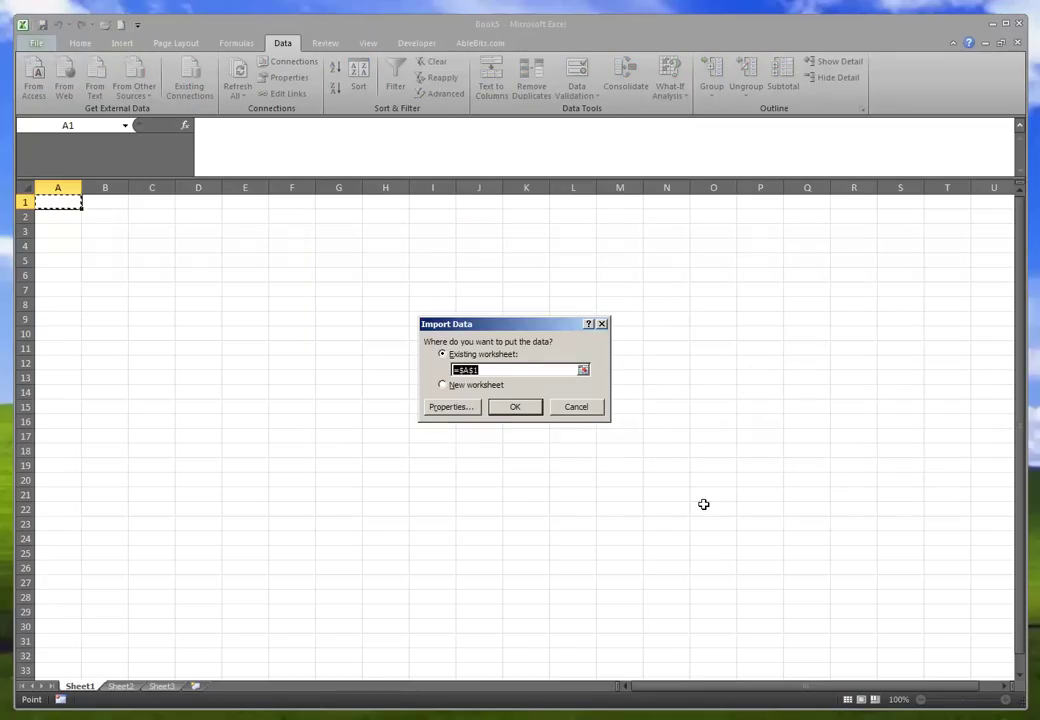
click(513, 410)
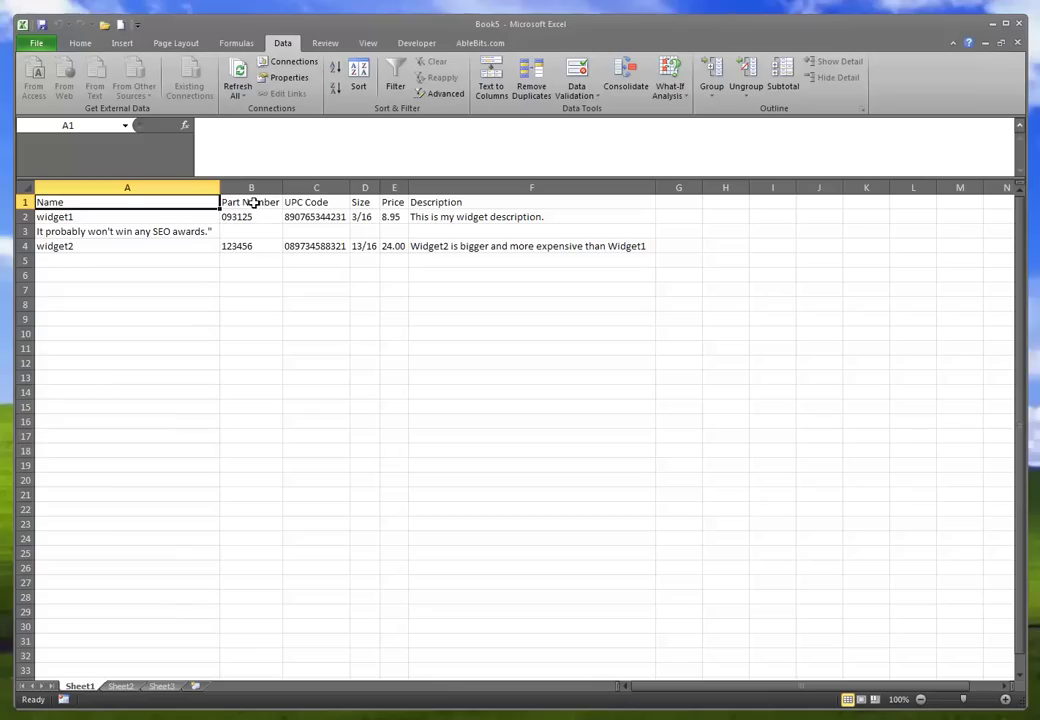
click(254, 203)
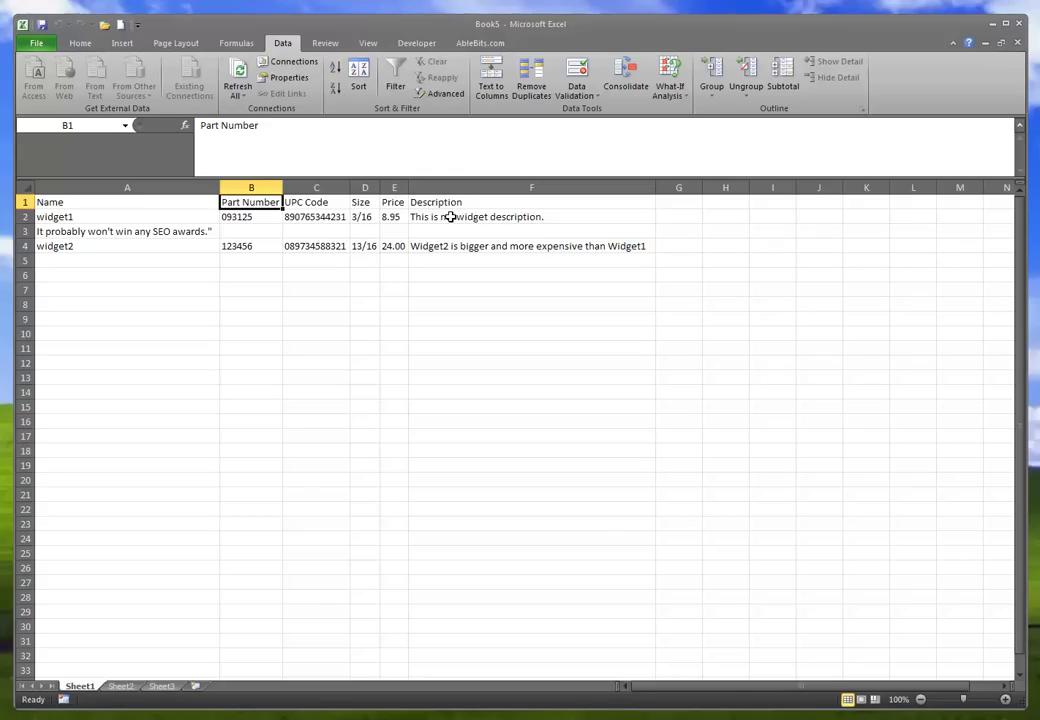
click(450, 217)
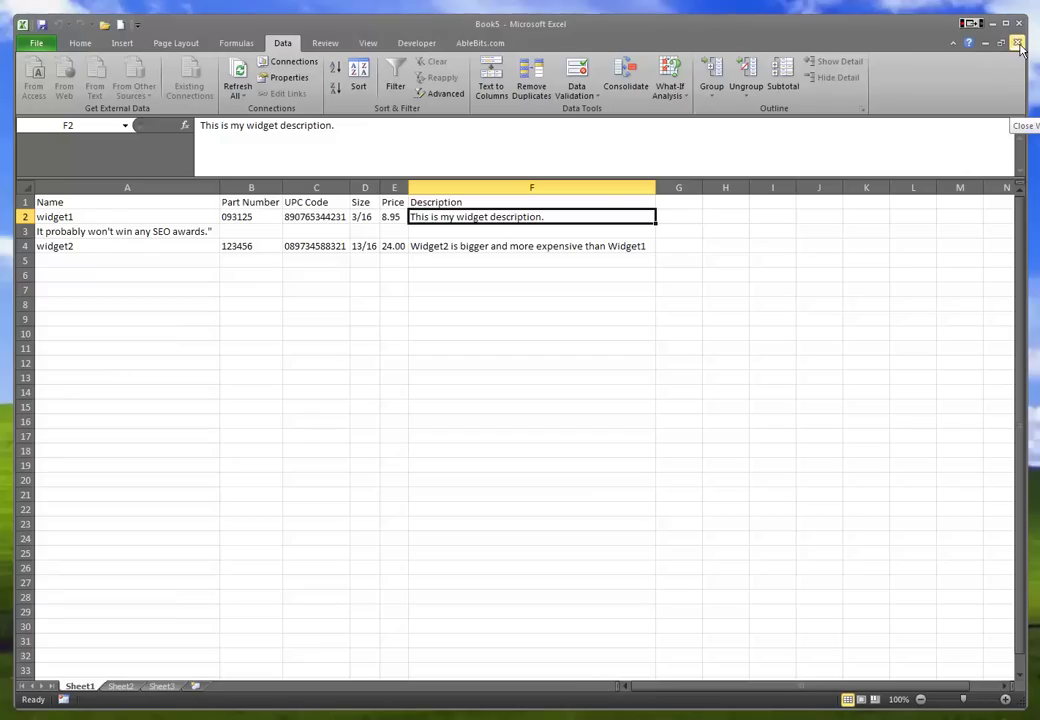
key(super)
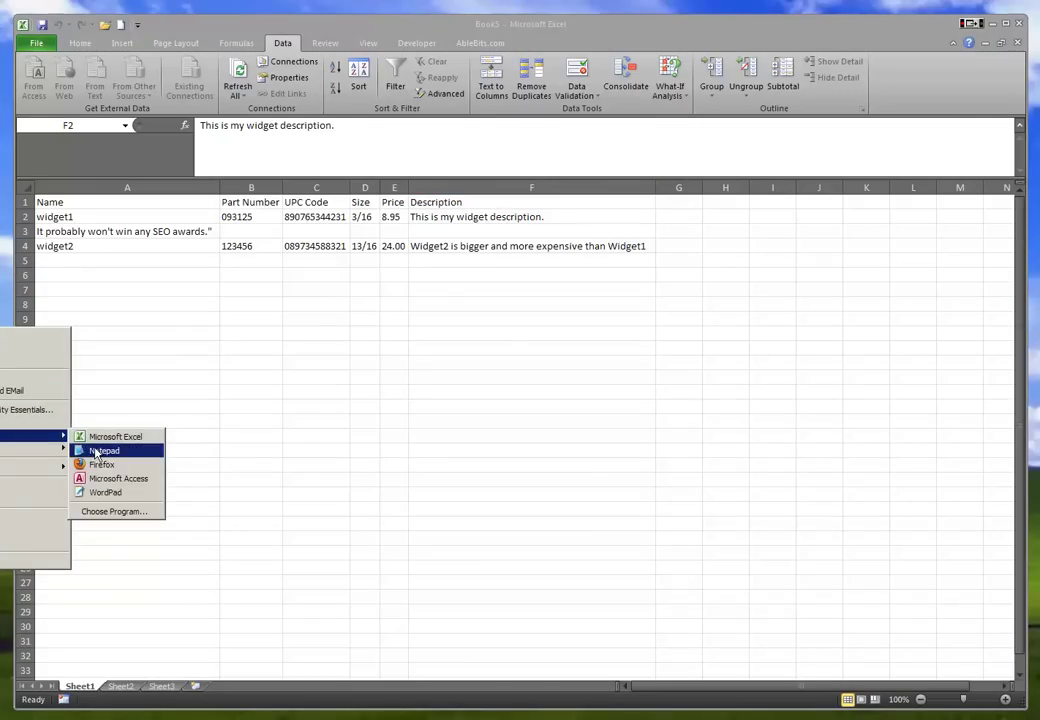
Open z_original.csv in Notepad and inspect the line-break character inside widget1's description
click(100, 450)
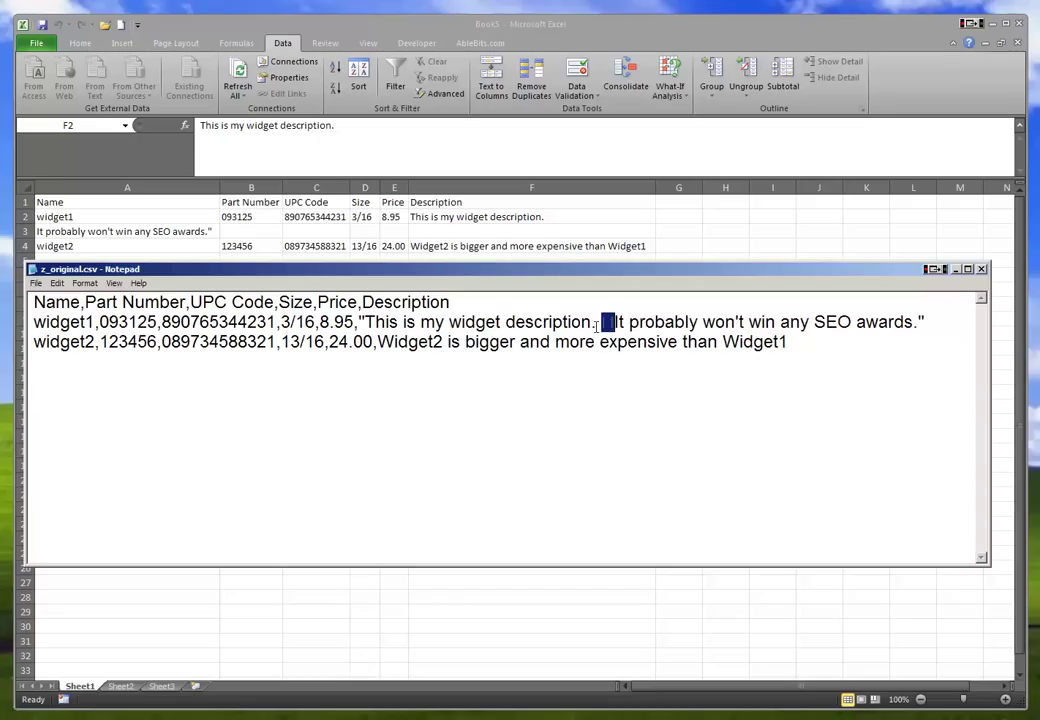
click(596, 321)
Minimize Notepad, close Book5 without saving, and switch back to Notepad's CSV view
click(1019, 50)
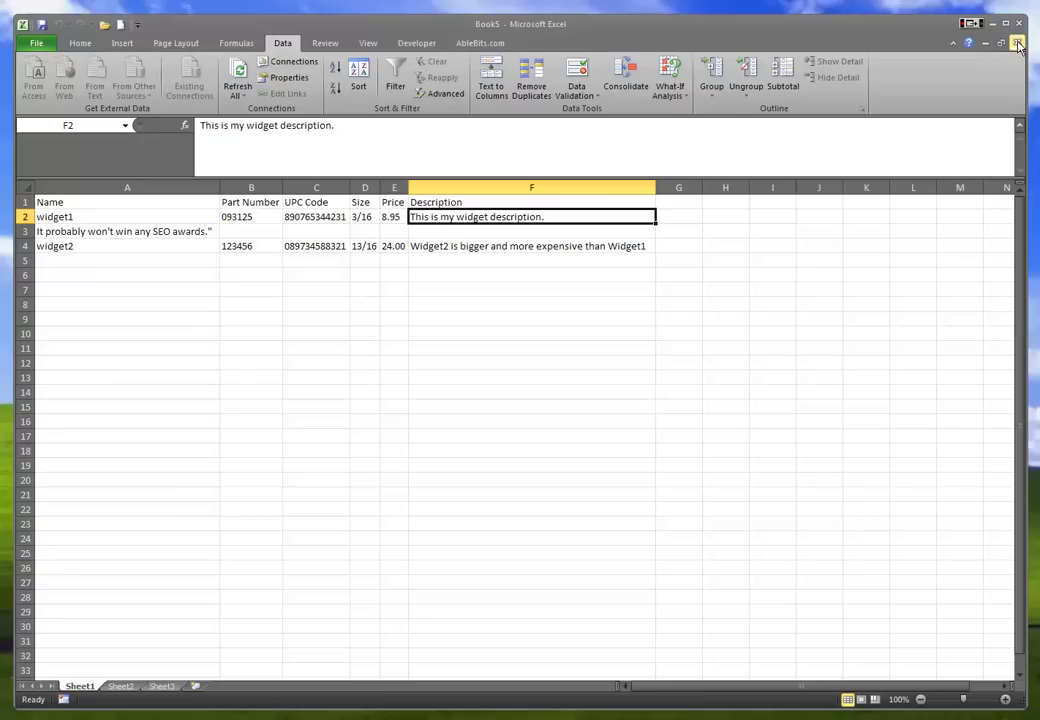
click(1018, 42)
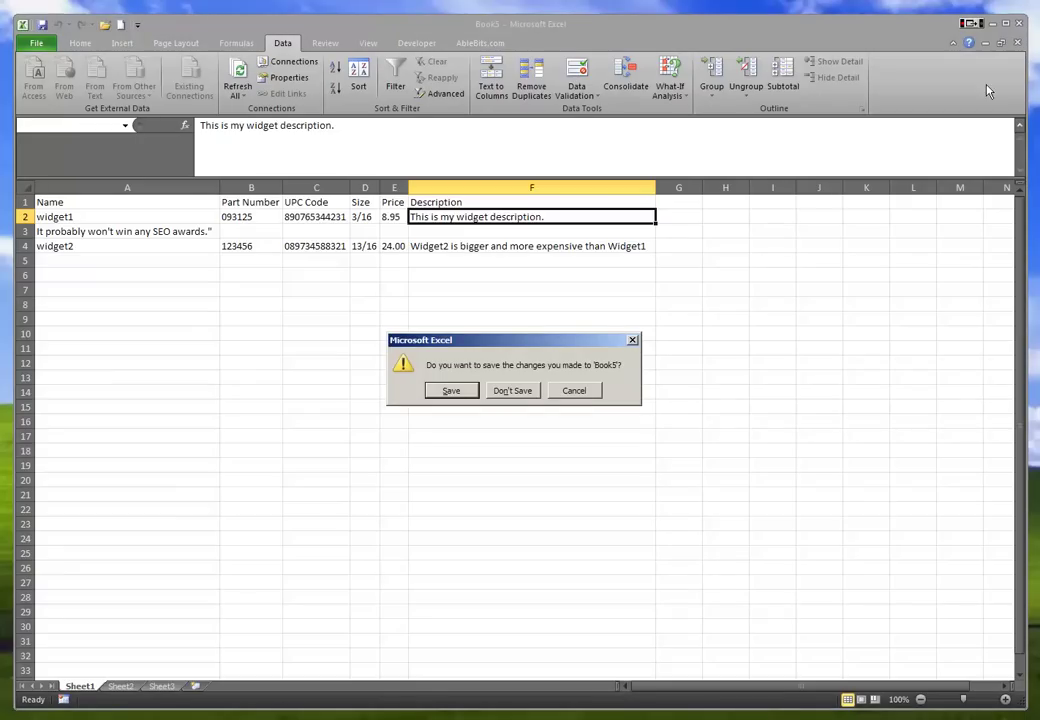
click(512, 393)
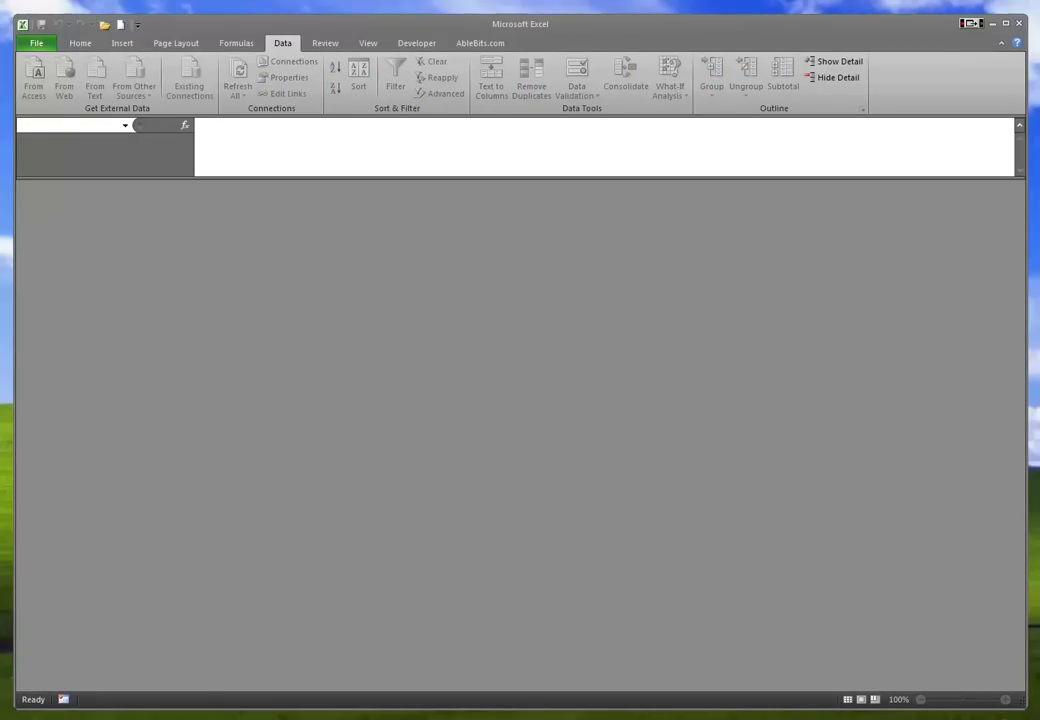
key(alt+Tab)
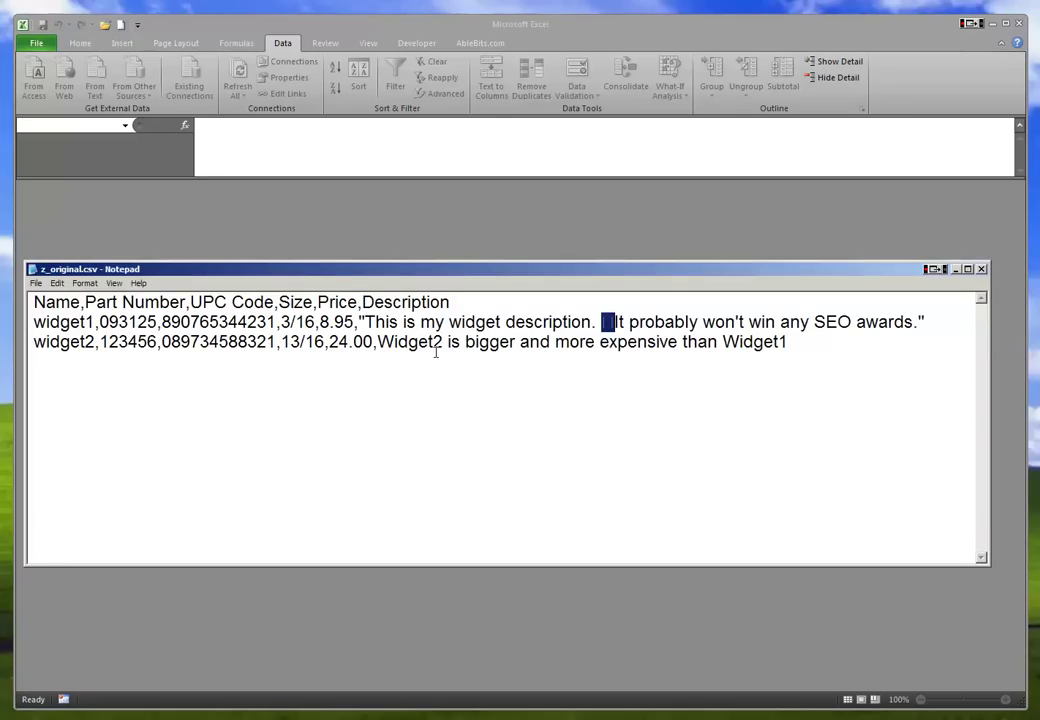